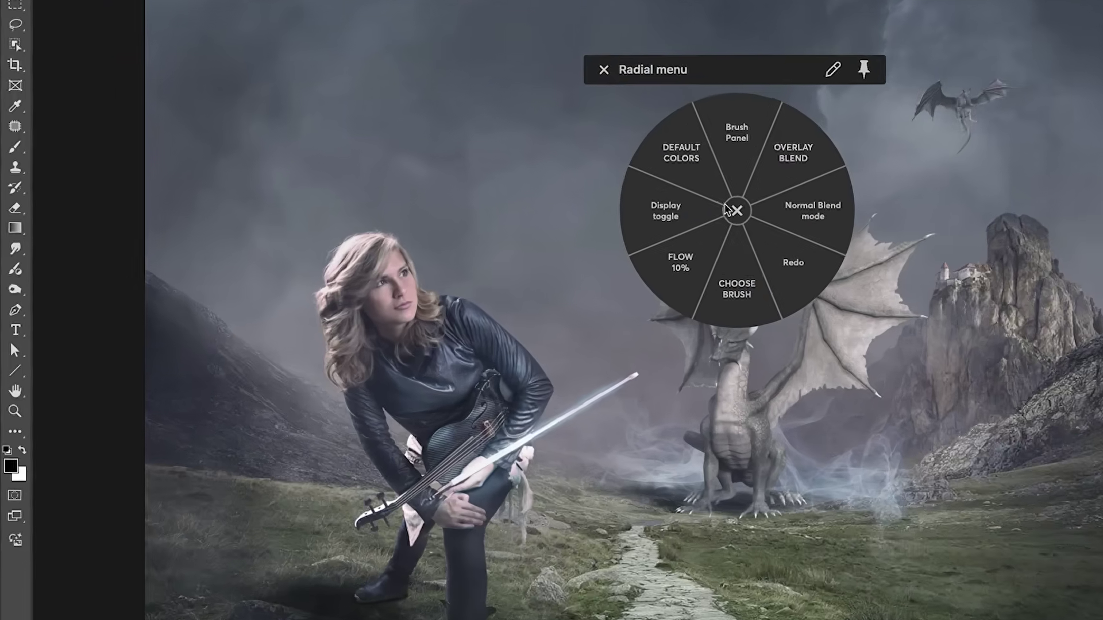
- Activate the Brush tool and add a new layer clipped to the large dragon layer
{"action": "left_click", "coordinate": [749, 284]}
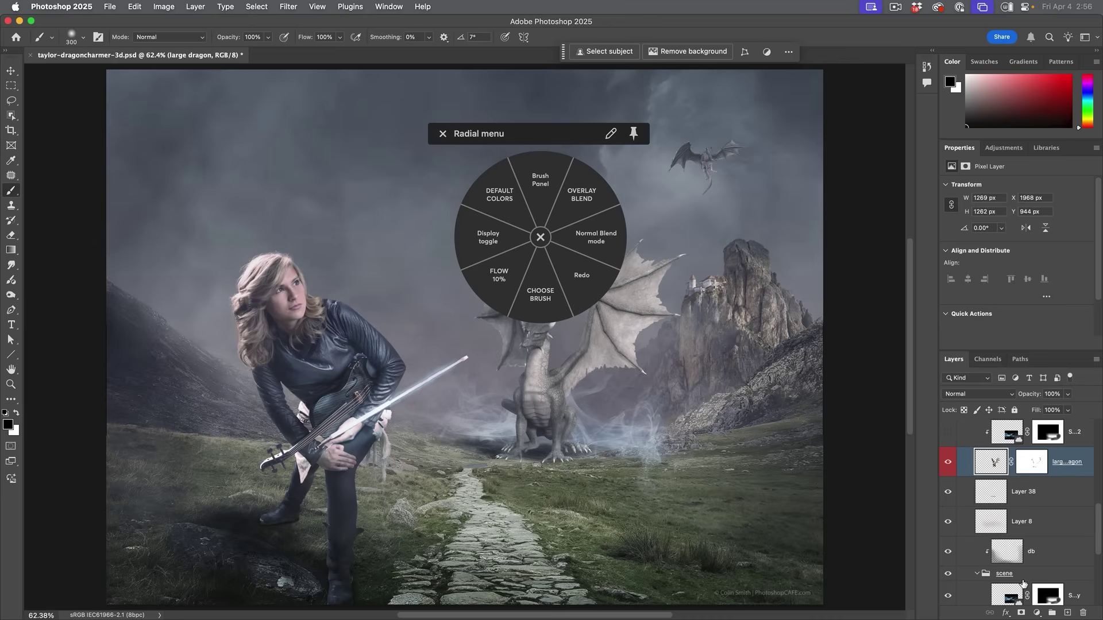
{"action": "left_click", "coordinate": [1066, 613]}
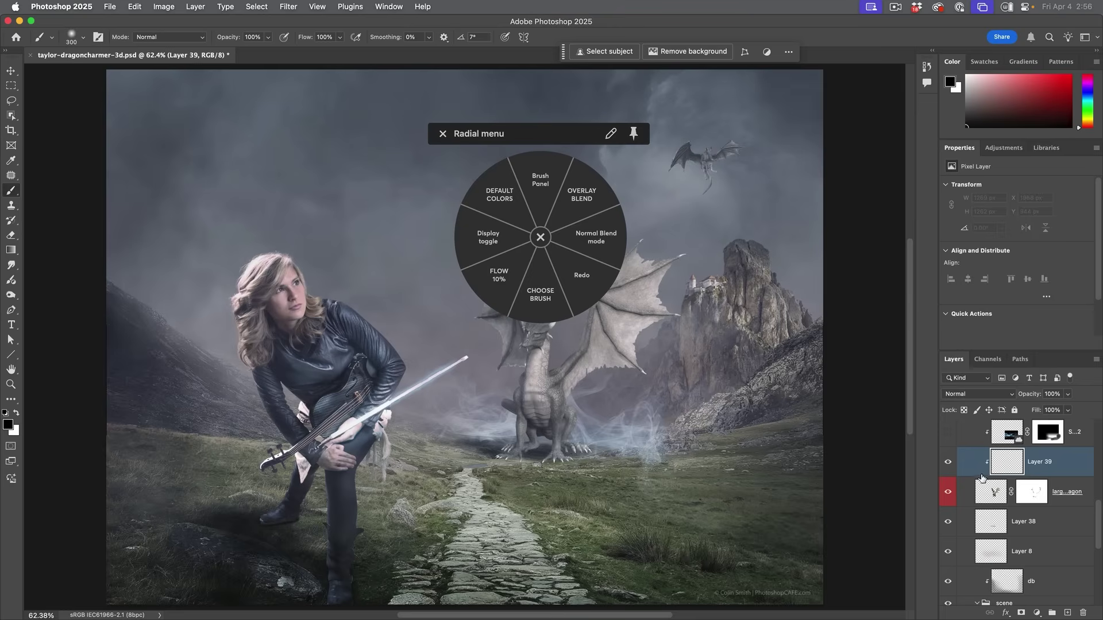
{"action": "left_click", "coordinate": [1000, 474], "text": "alt"}
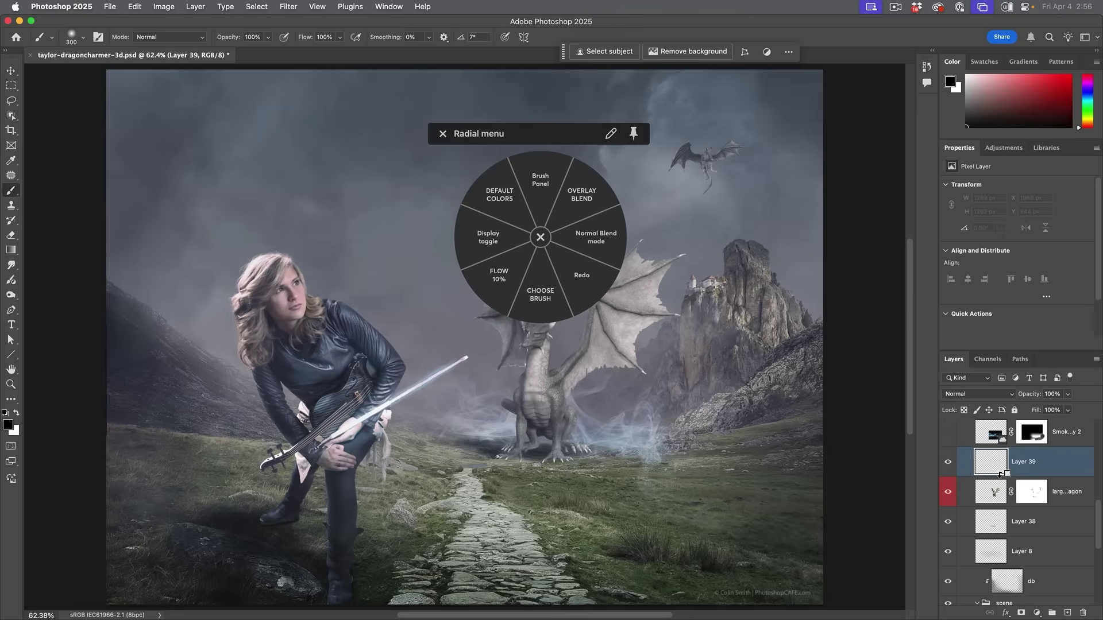
{"action": "left_click", "coordinate": [1001, 475], "text": "alt"}
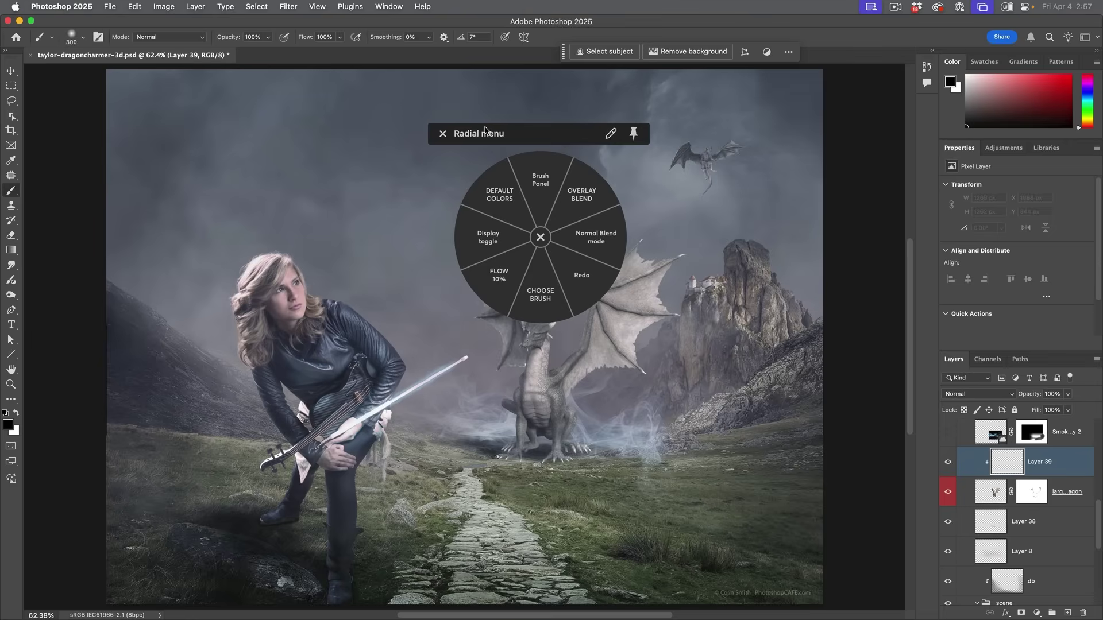
- Move the radial menu clear of the dragon and set the new clipped layer's blend mode to Overlay
{"action": "left_click_drag", "start_coordinate": [485, 129], "coordinate": [300, 101]}
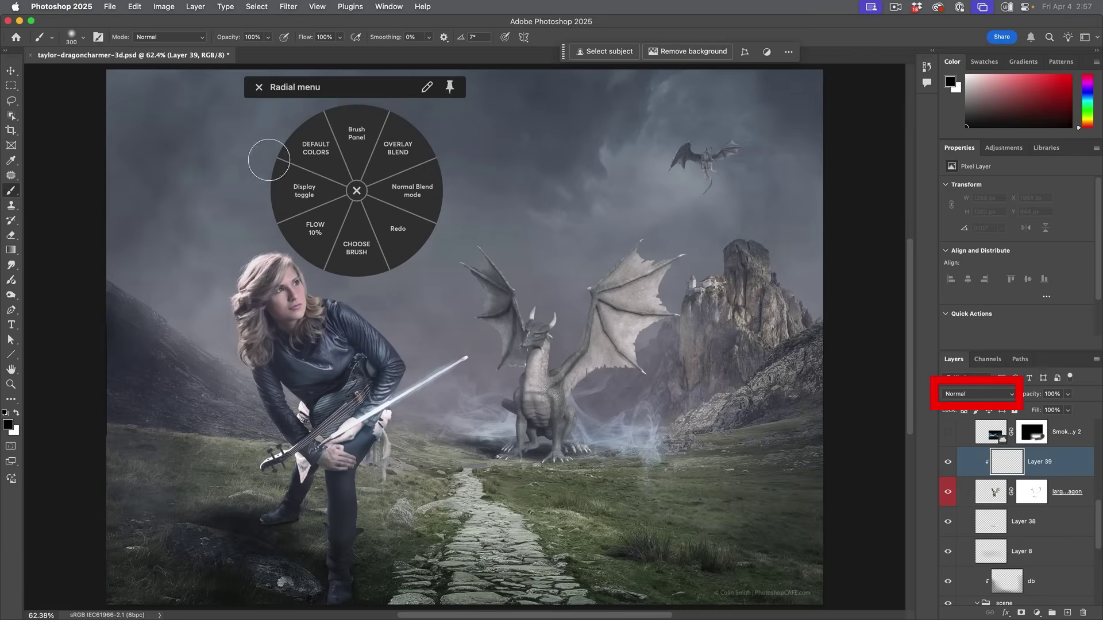
{"action": "left_click", "coordinate": [11, 71]}
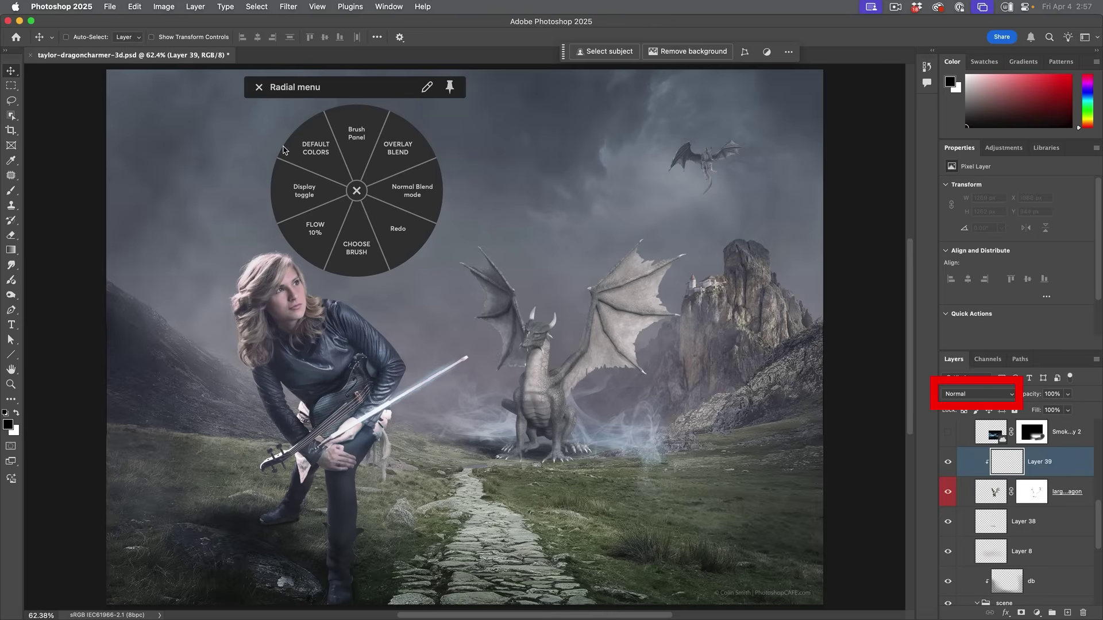
{"action": "left_click", "coordinate": [398, 147]}
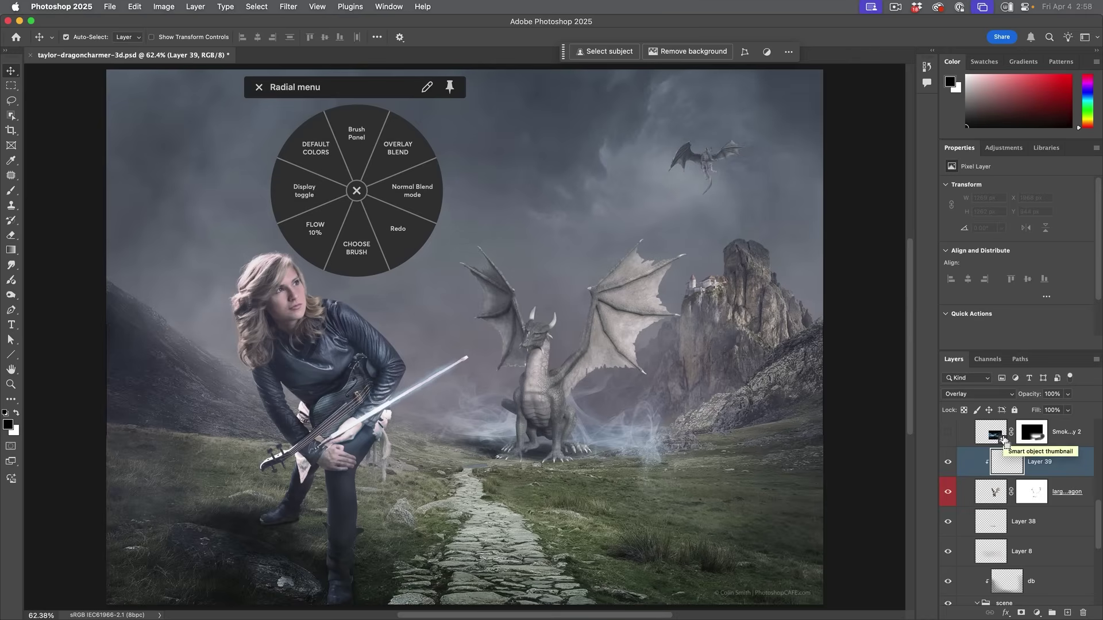
- Duplicate the Overlay layer as a second clipped layer, naming the copy "shad" and the original "high"
{"action": "key", "text": "super+j"}
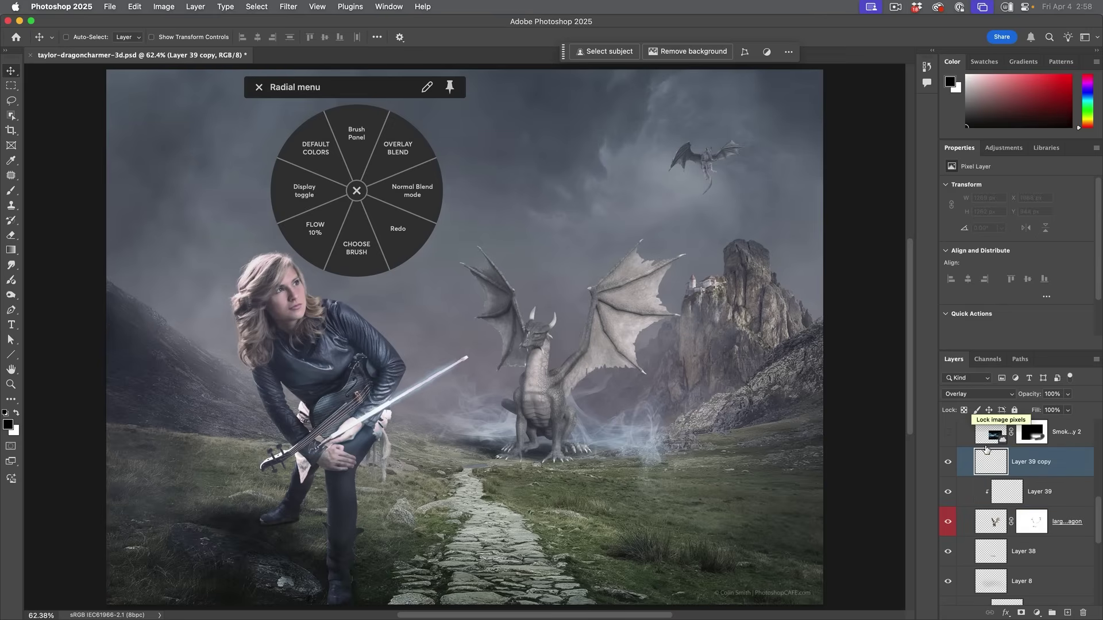
{"action": "left_click", "coordinate": [995, 472], "text": "alt"}
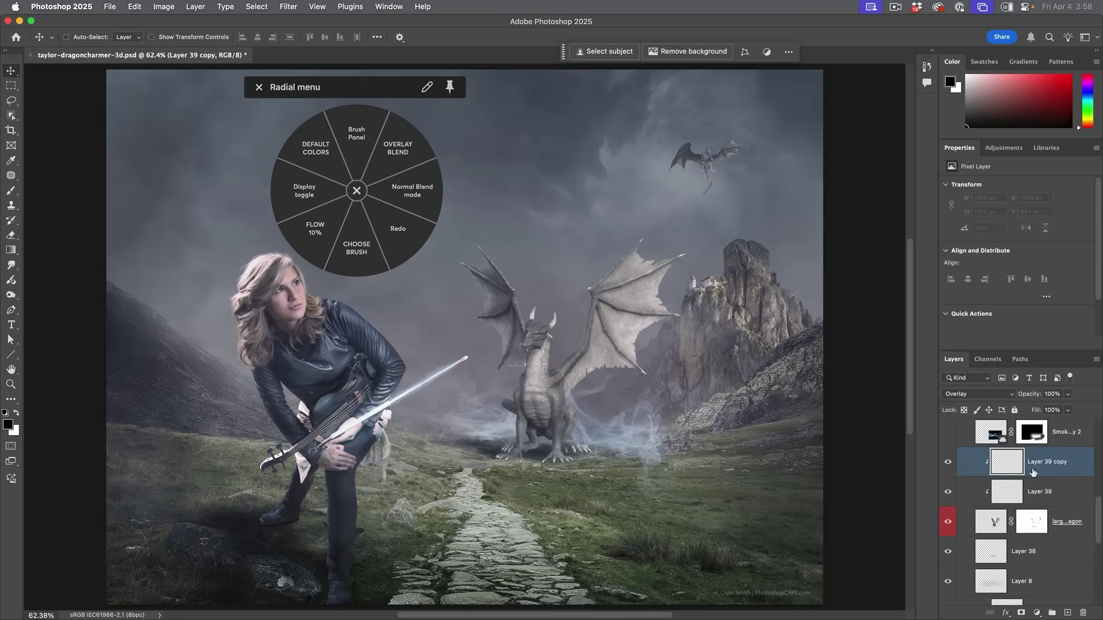
{"action": "double_click", "coordinate": [1052, 462]}
{"action": "type", "text": "shad"}
{"action": "double_click", "coordinate": [1039, 491]}
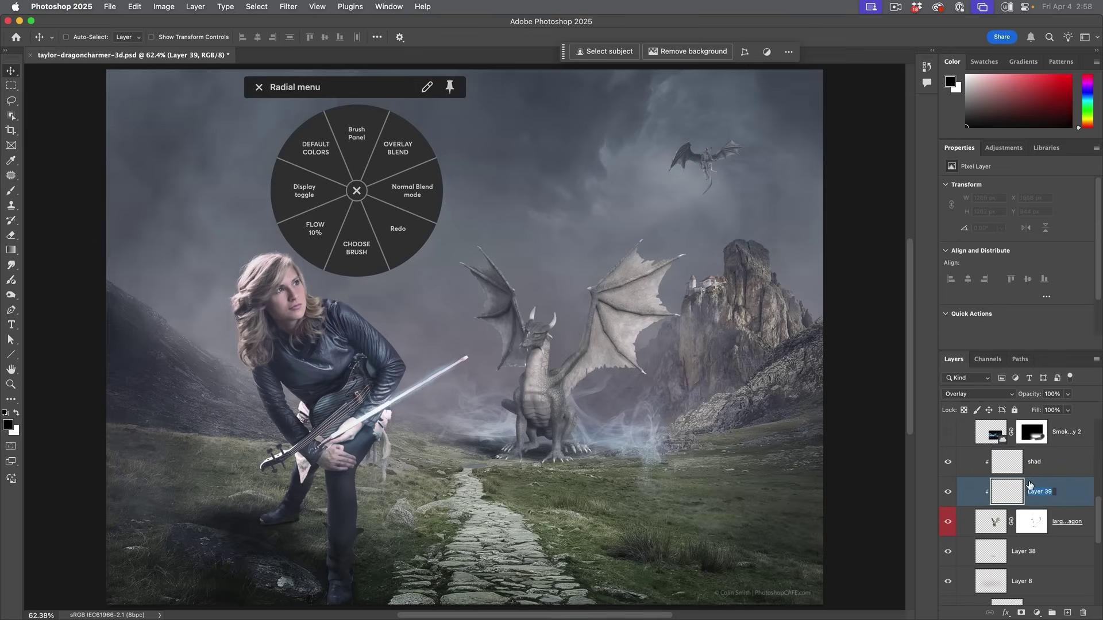
{"action": "type", "text": "h"}
{"action": "key", "text": "Return"}
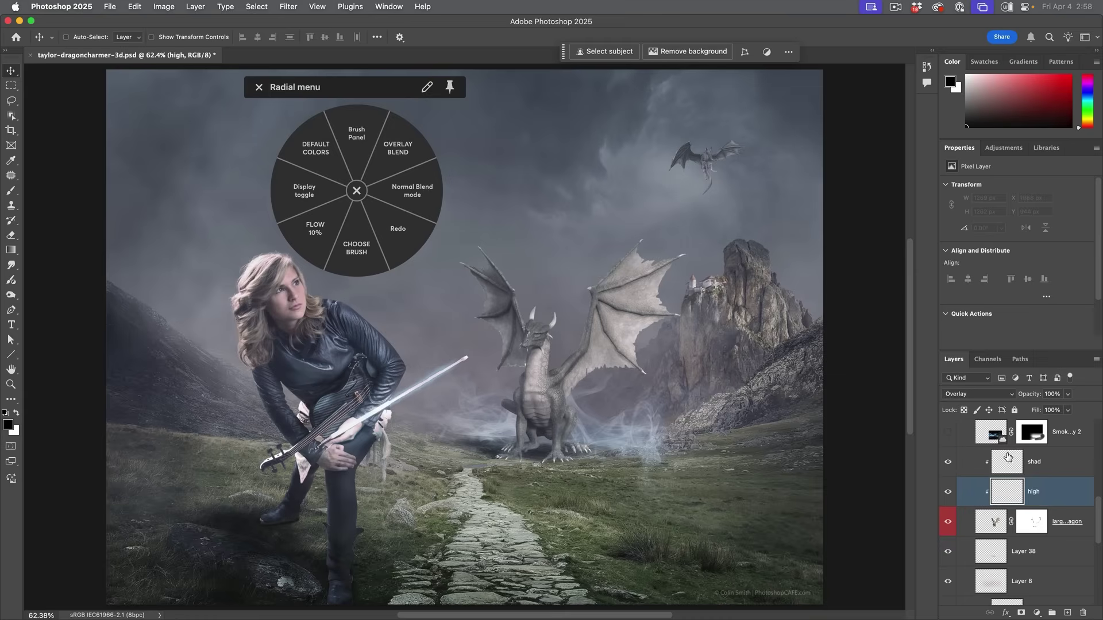
- Select the shad layer and ready the Brush tool with its flow set to 10%
{"action": "left_click", "coordinate": [1012, 463]}
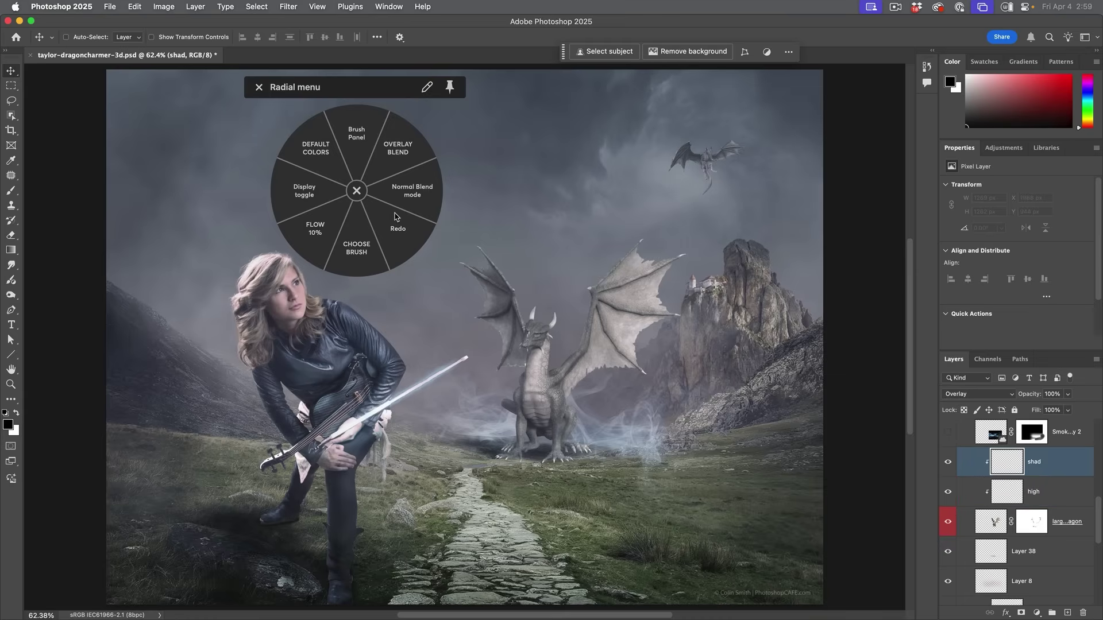
{"action": "left_click", "coordinate": [359, 240]}
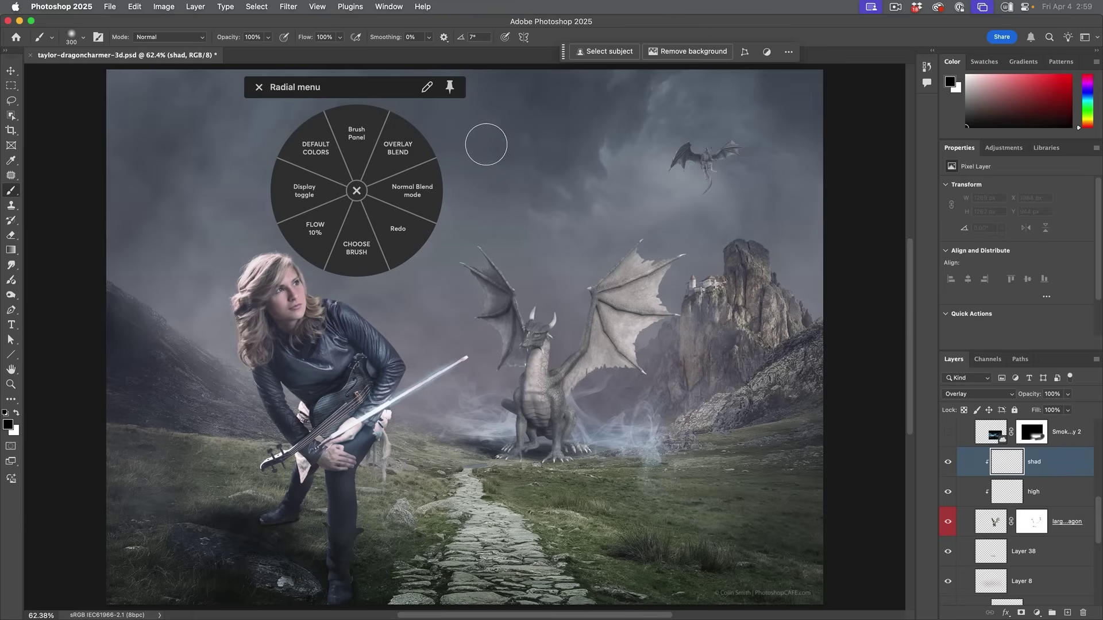
{"action": "left_click", "coordinate": [325, 236]}
- Enable Shape Dynamics in the brush settings and paint a curving black test stroke of varying width over the dragon on Layer 39
{"action": "left_click", "coordinate": [363, 133]}
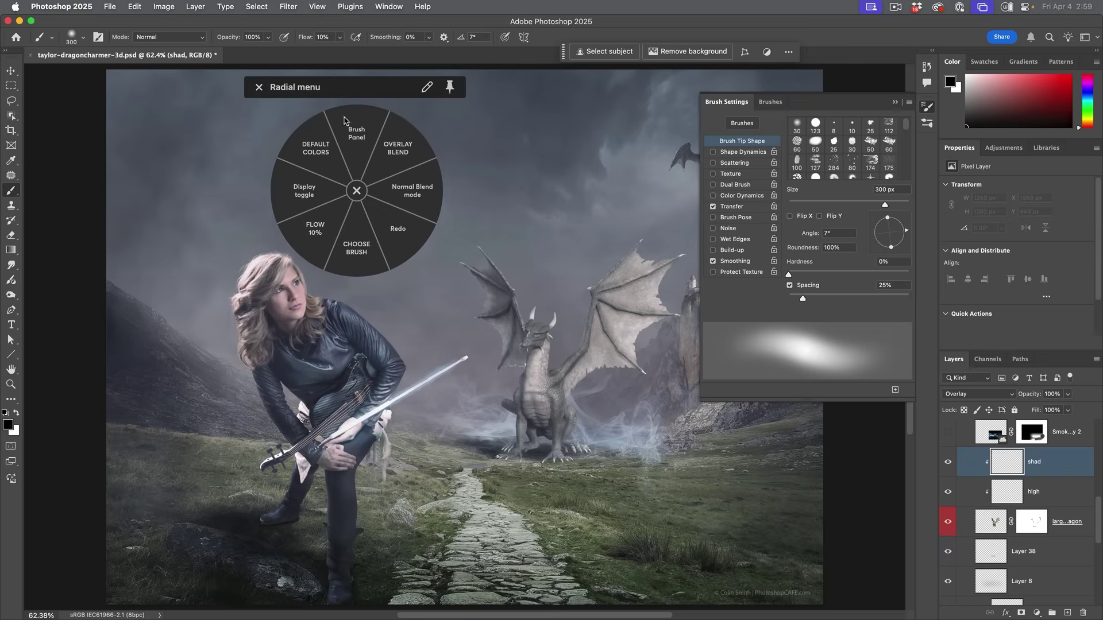
{"action": "left_click", "coordinate": [98, 37]}
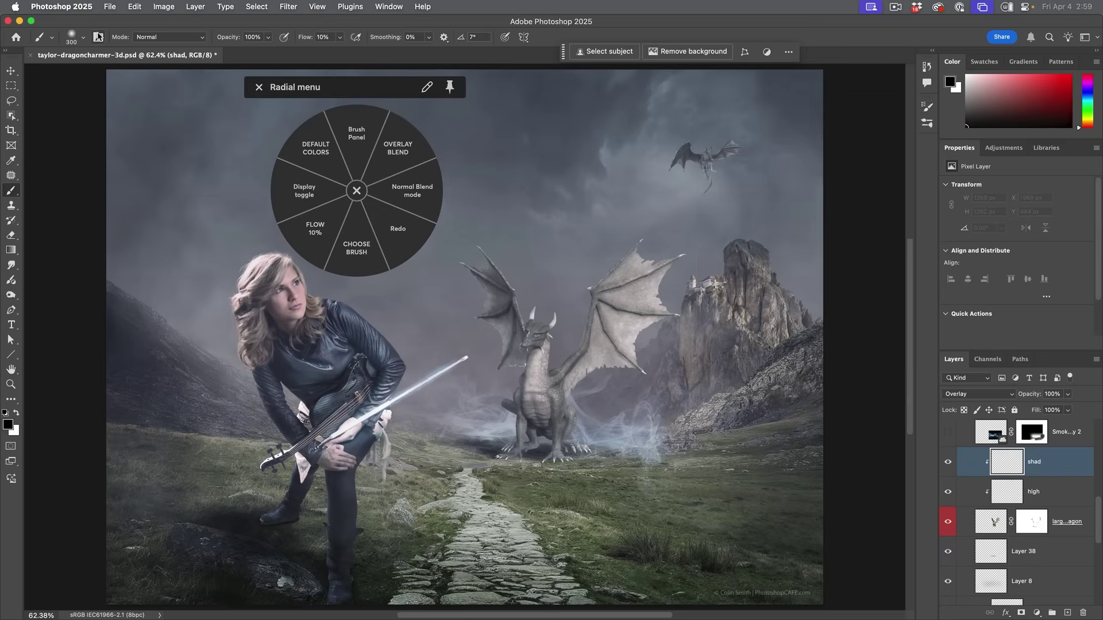
{"action": "left_click", "coordinate": [99, 37]}
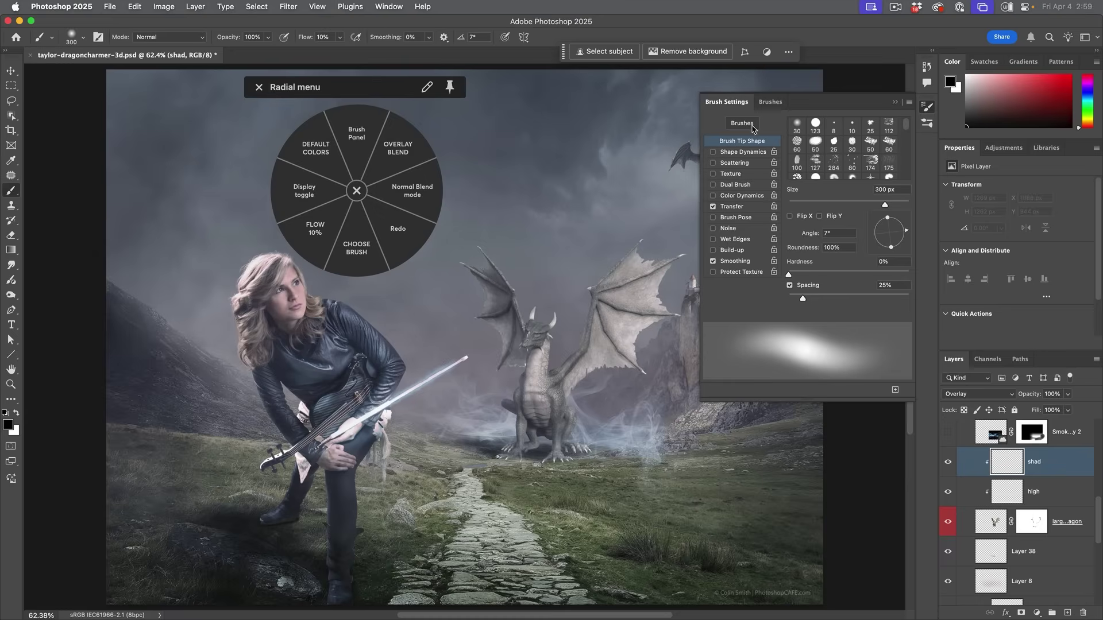
{"action": "left_click", "coordinate": [726, 154]}
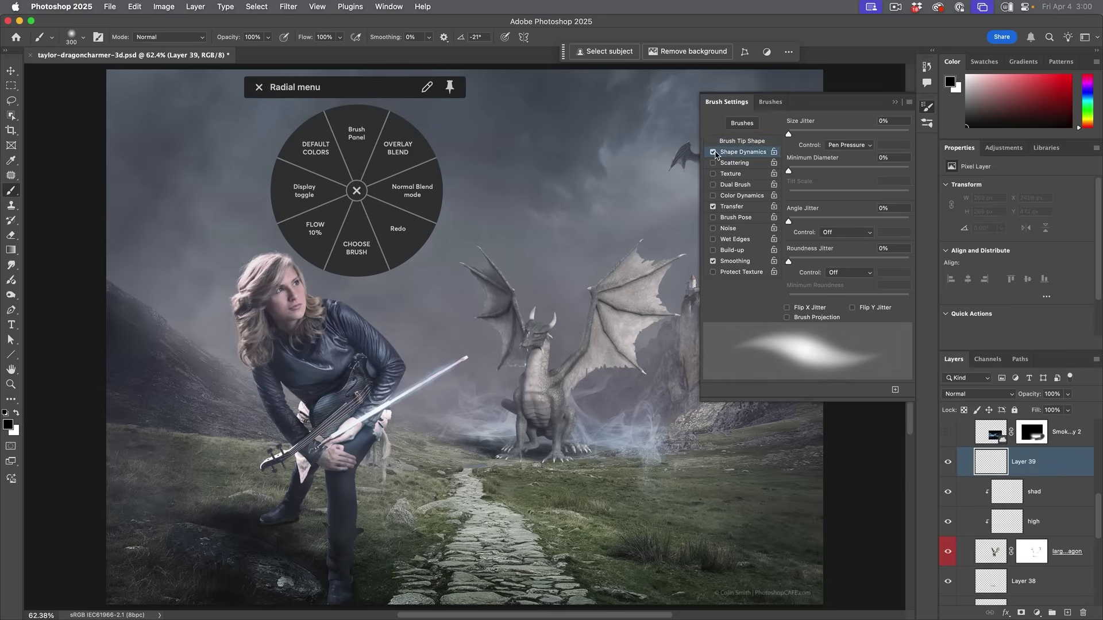
{"action": "left_click", "coordinate": [713, 152]}
{"action": "left_click", "coordinate": [714, 152]}
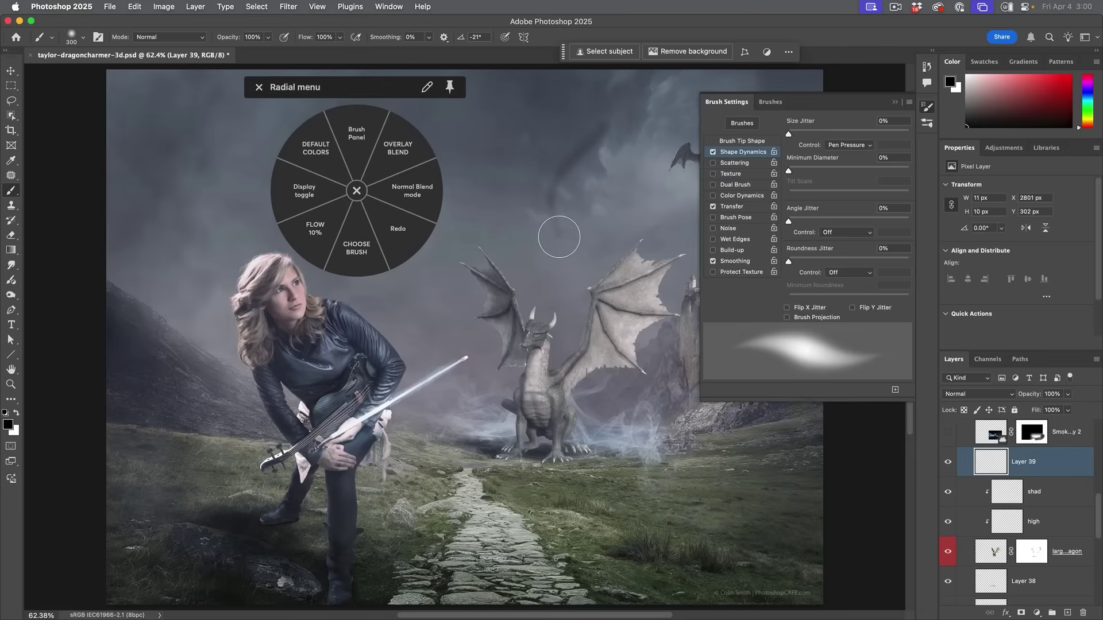
{"action": "mouse_move", "coordinate": [556, 234]}
{"action": "left_mouse_down"}
{"action": "mouse_move", "coordinate": [546, 270]}
{"action": "mouse_move", "coordinate": [439, 350]}
{"action": "mouse_move", "coordinate": [488, 431]}
{"action": "mouse_move", "coordinate": [547, 296]}
{"action": "mouse_move", "coordinate": [494, 179]}
{"action": "mouse_move", "coordinate": [583, 212]}
{"action": "mouse_move", "coordinate": [580, 190]}
{"action": "mouse_move", "coordinate": [555, 268]}
{"action": "left_mouse_up"}
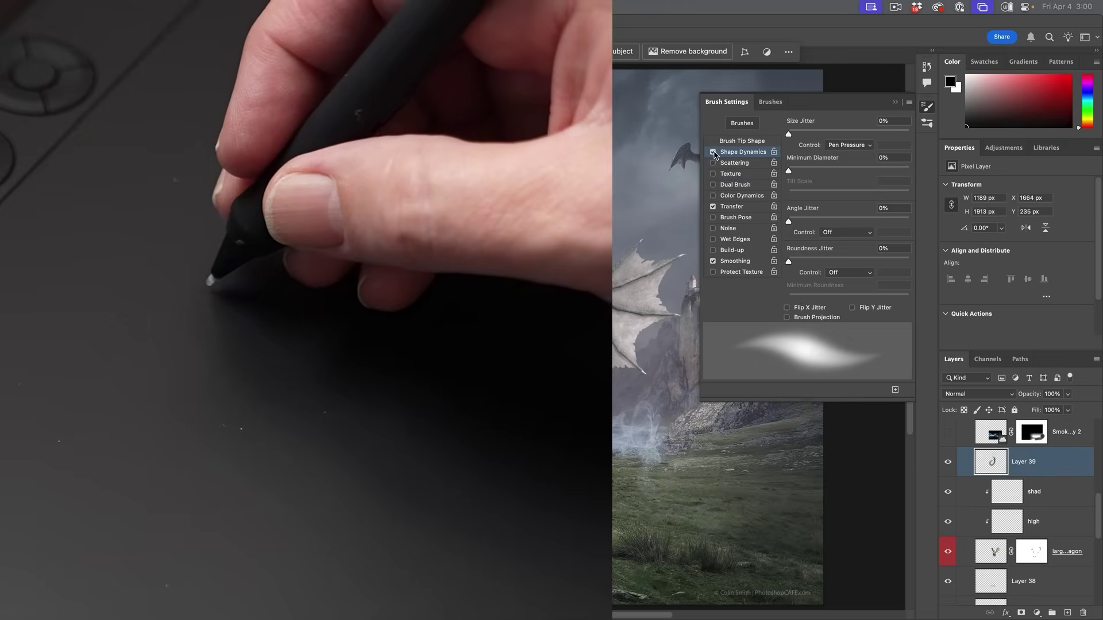
- Disable Shape Dynamics, show the Transfer settings and paint soft black test strokes of varying opacity above the dragon's wing
{"action": "left_click", "coordinate": [713, 152]}
{"action": "left_click", "coordinate": [714, 207]}
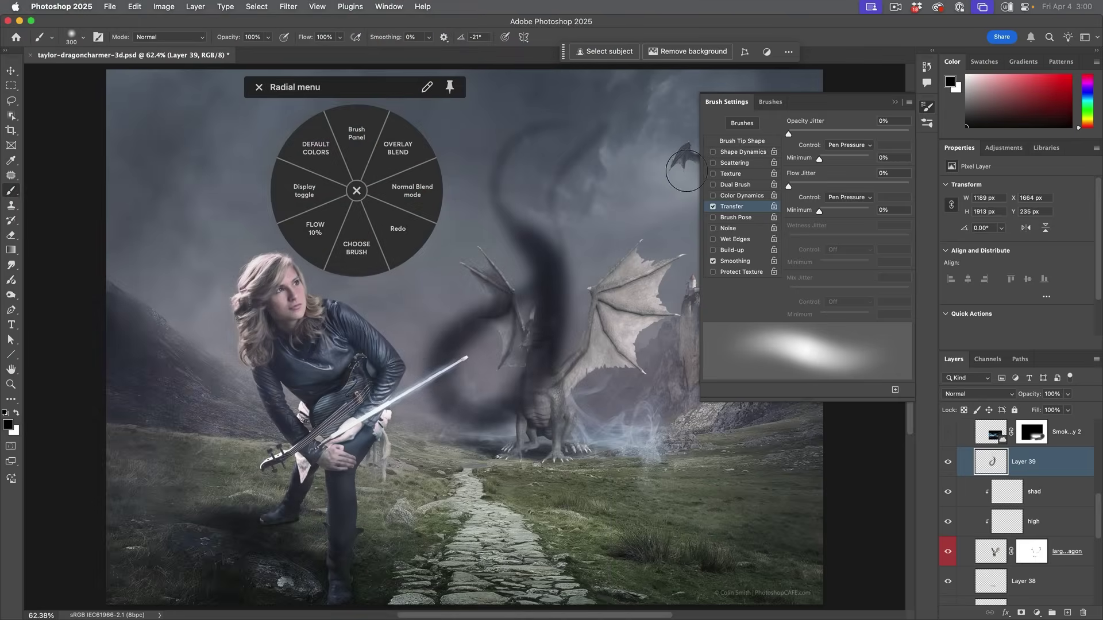
{"action": "mouse_move", "coordinate": [599, 138]}
{"action": "left_mouse_down"}
{"action": "mouse_move", "coordinate": [571, 162]}
{"action": "mouse_move", "coordinate": [605, 208]}
{"action": "mouse_move", "coordinate": [623, 200]}
{"action": "mouse_move", "coordinate": [611, 233]}
{"action": "left_mouse_up"}
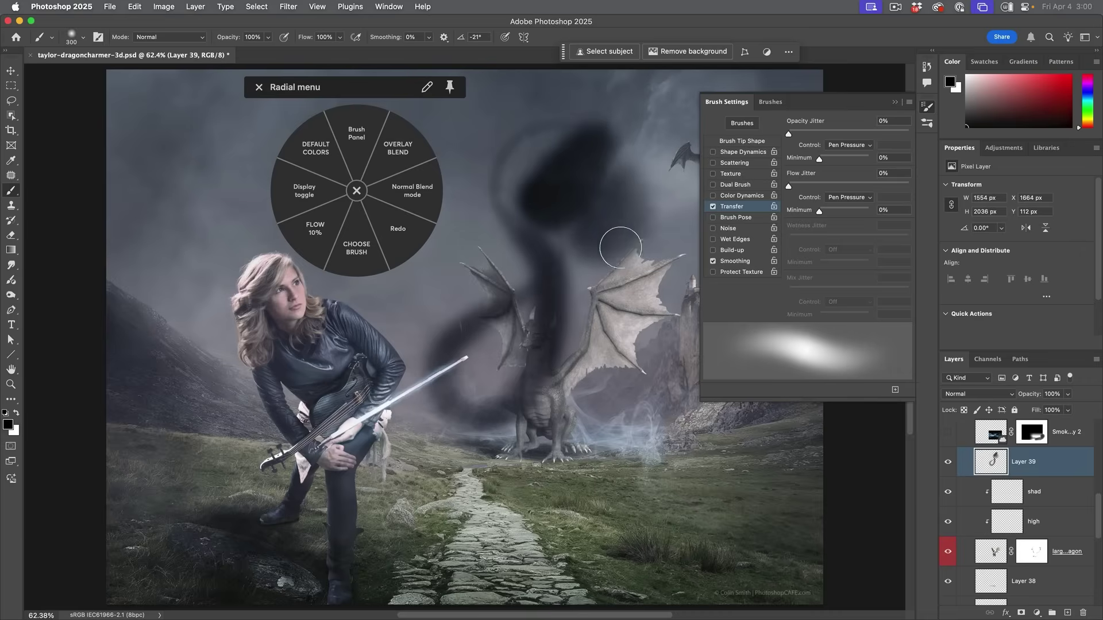
{"action": "left_click_drag", "start_coordinate": [620, 247], "coordinate": [617, 356]}
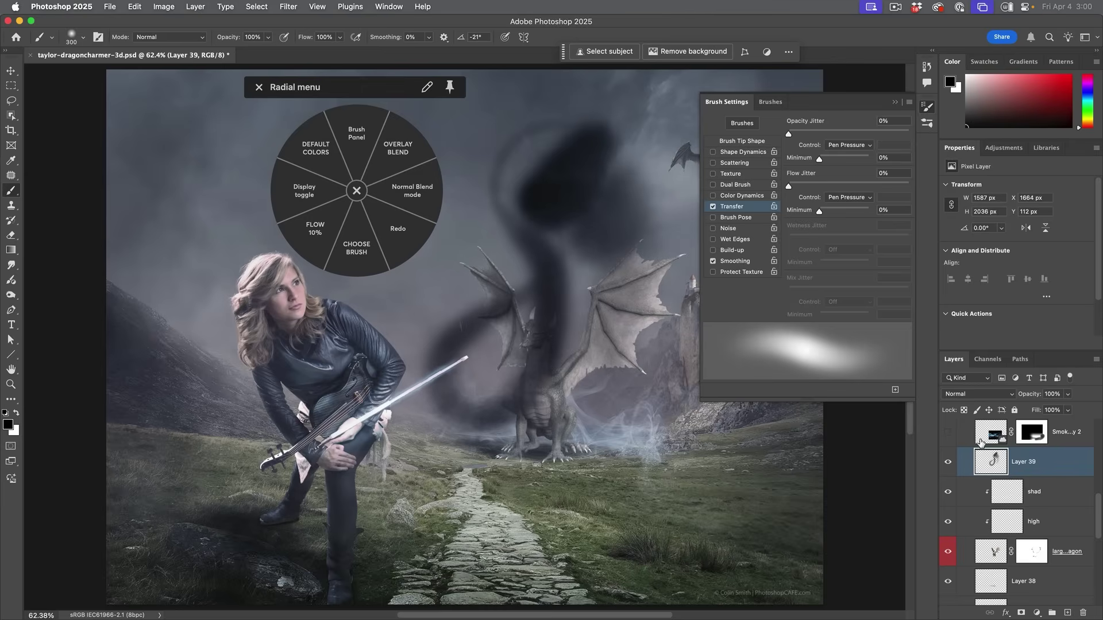
- Switch to Wacom Center and show the presets available for the left-hand ExpressKeys in Adobe Photoshop
{"action": "left_click", "coordinate": [1060, 560]}
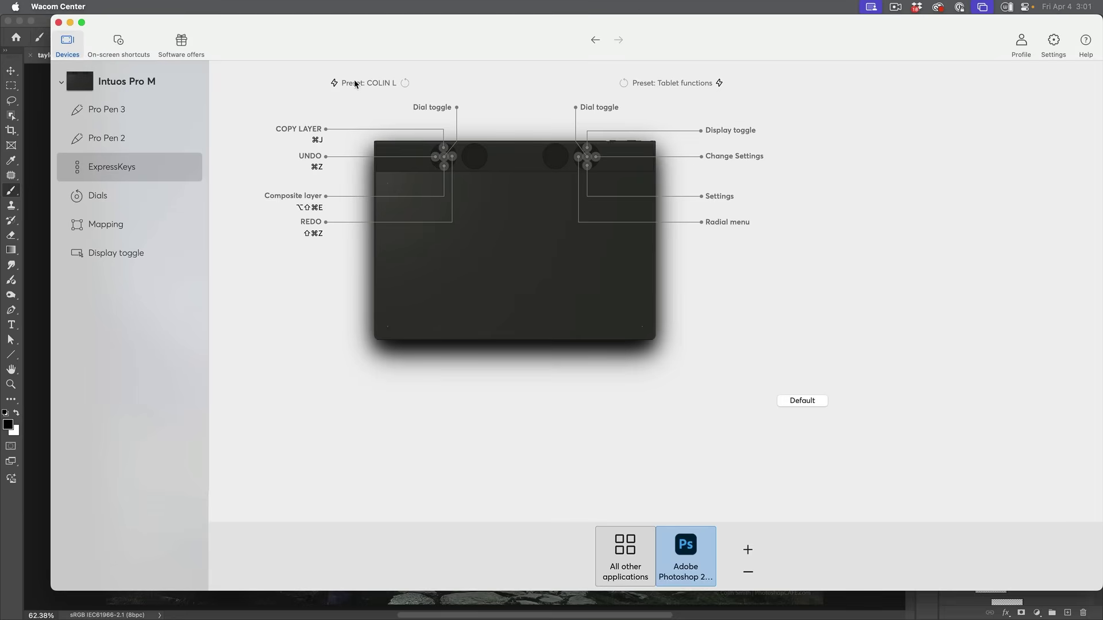
{"action": "left_click", "coordinate": [355, 82]}
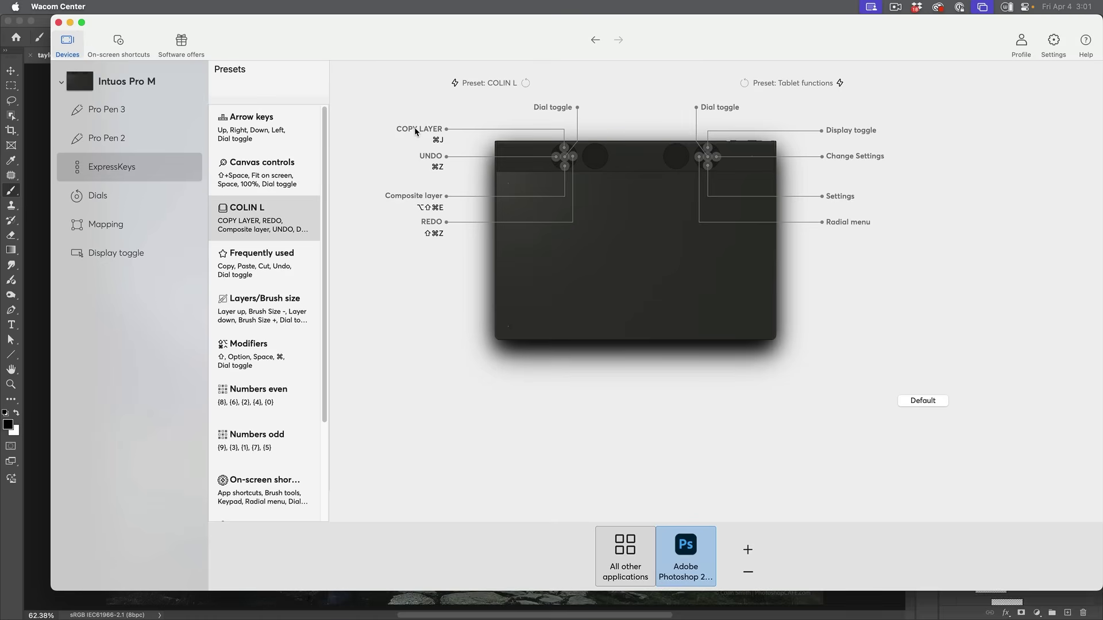
{"action": "left_click", "coordinate": [689, 552]}
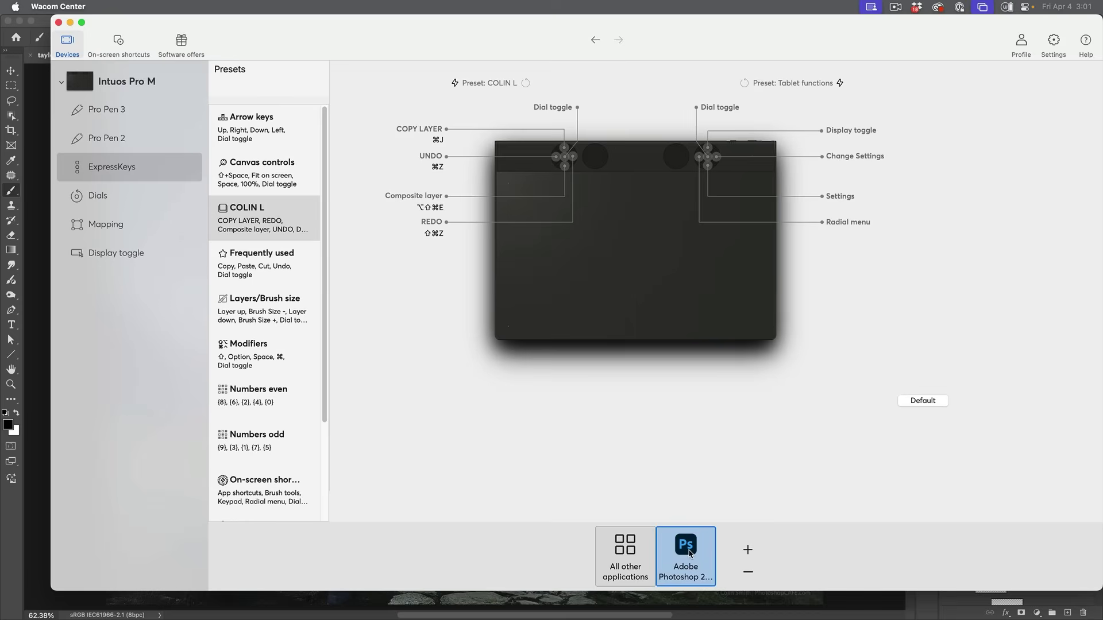
- Clear the COPY LAYER ExpressKey's keyboard shortcut and reassign it to ⌘J
{"action": "left_click", "coordinate": [415, 128]}
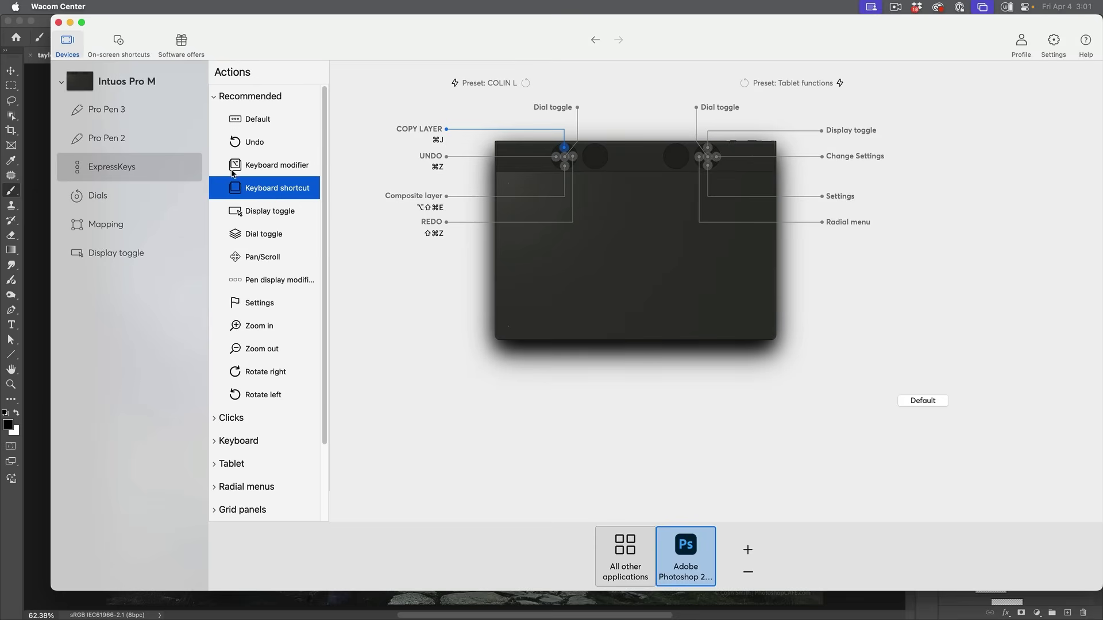
{"action": "left_click", "coordinate": [256, 189]}
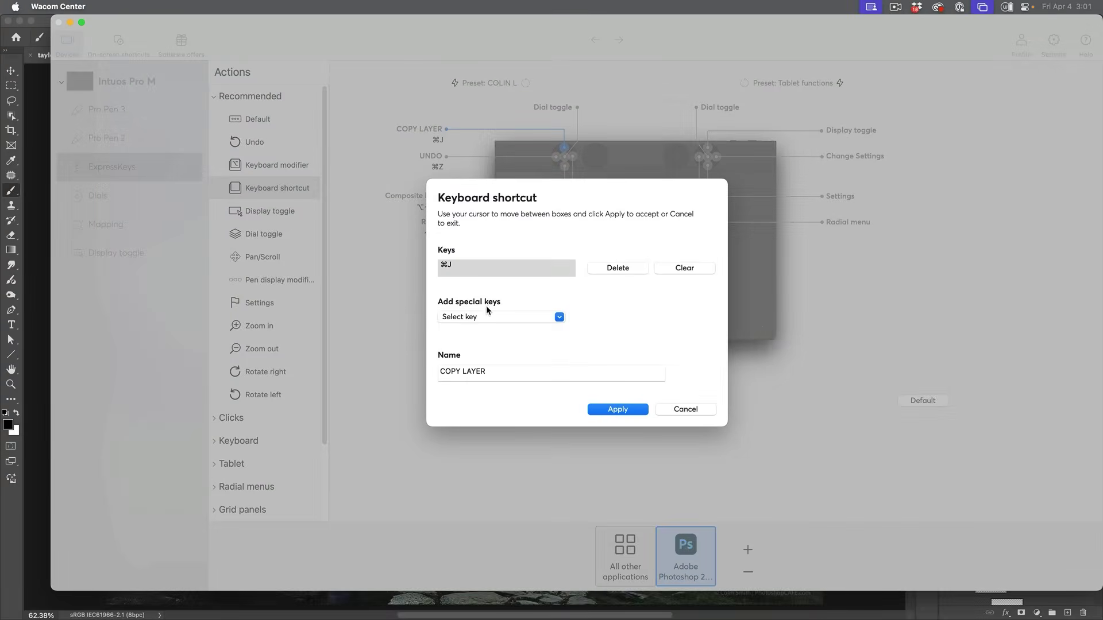
{"action": "left_click", "coordinate": [682, 268]}
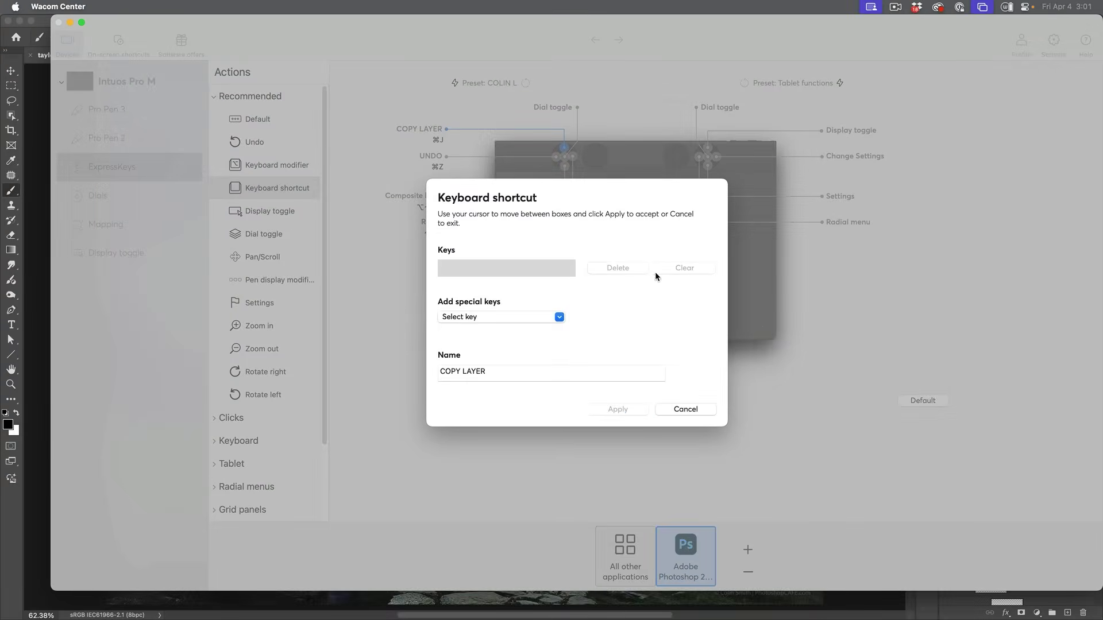
{"action": "left_click", "coordinate": [472, 268]}
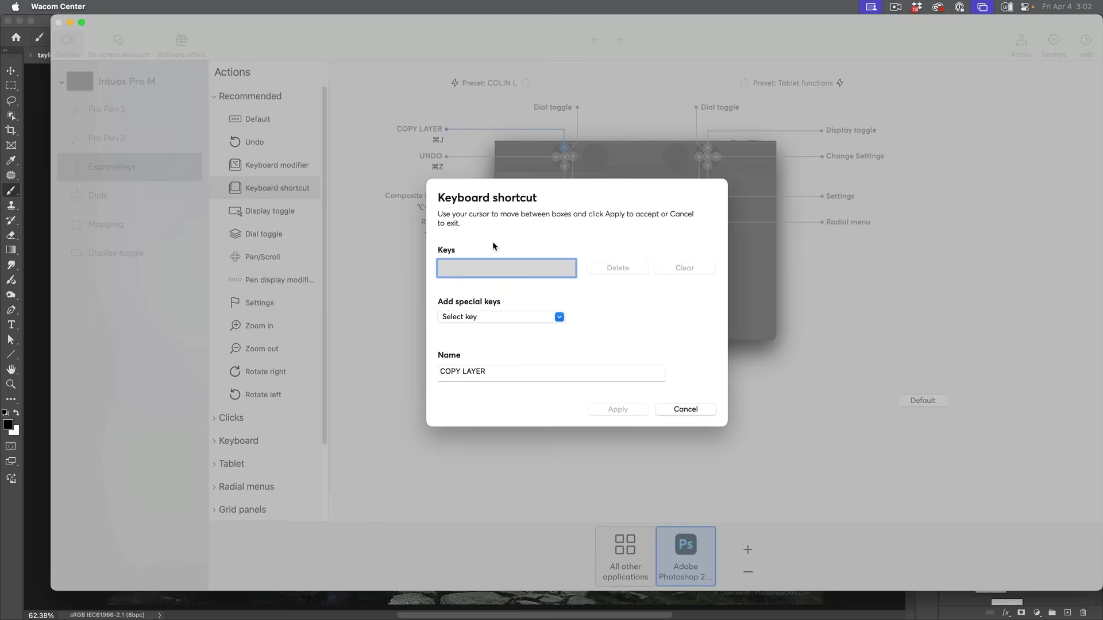
{"action": "key", "text": "super+j"}
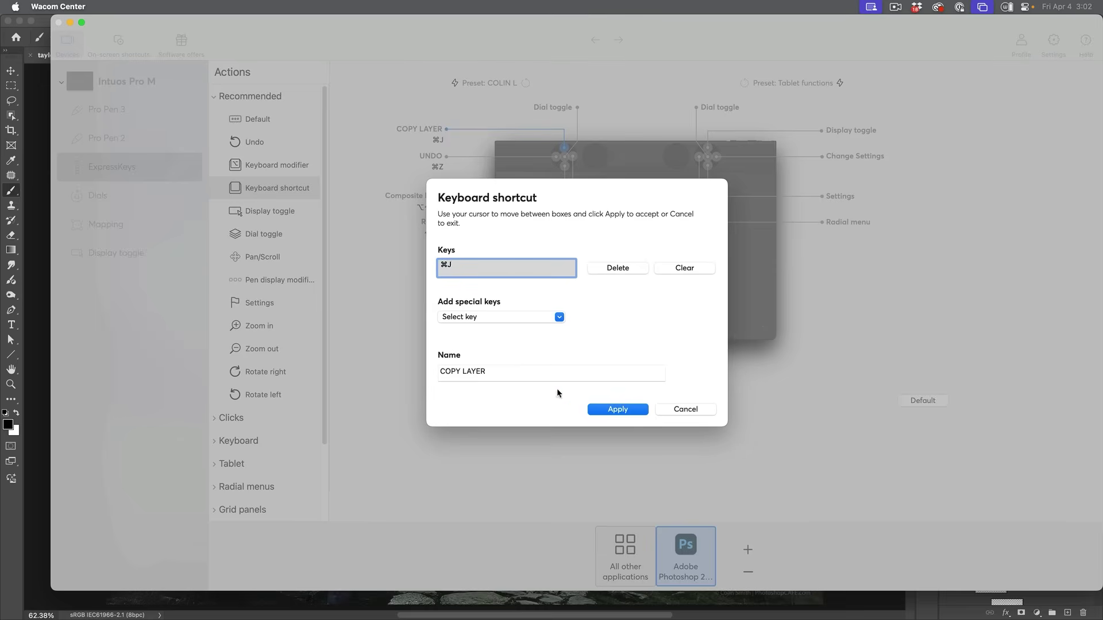
{"action": "left_click", "coordinate": [619, 409]}
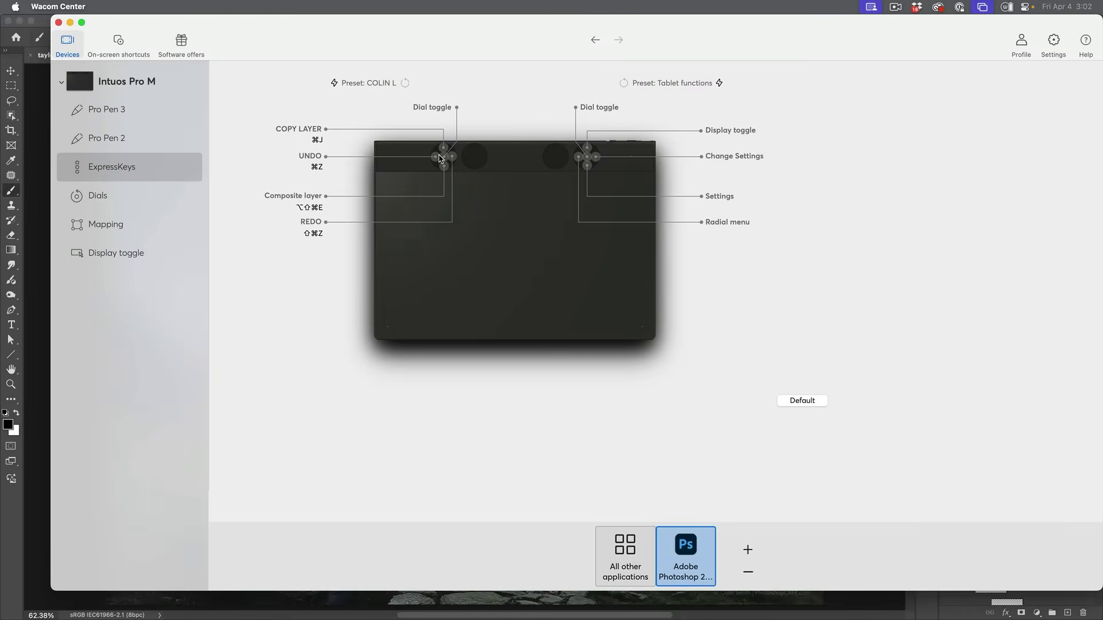
- Examine the Photoshop dial functions on the tablet, including the shortcuts for brush size, softness and rotation
{"action": "left_click", "coordinate": [129, 196]}
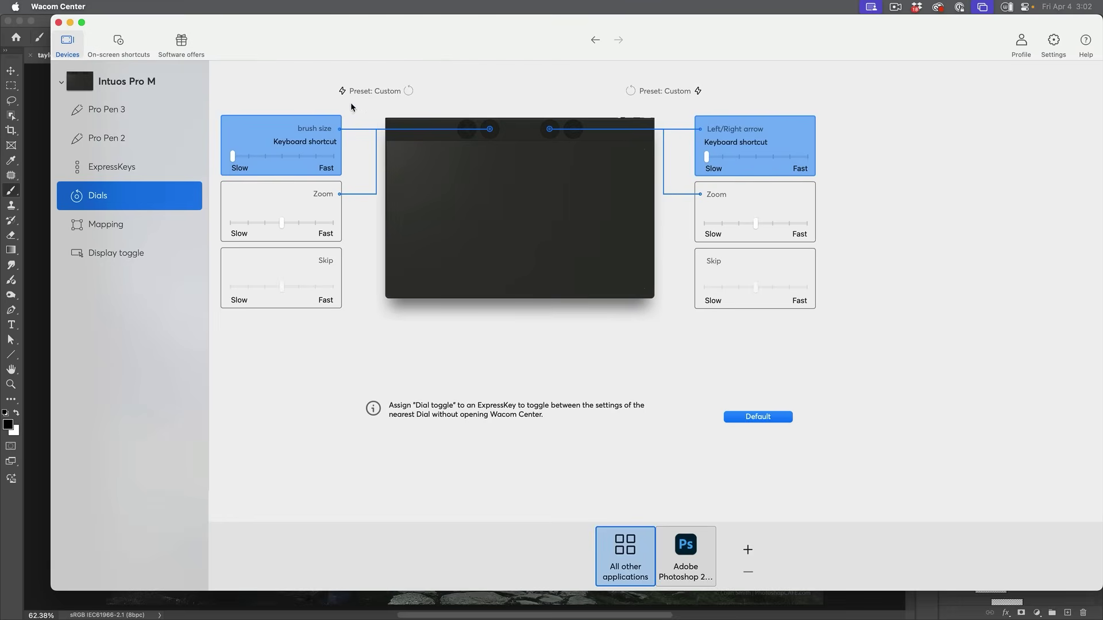
{"action": "left_click", "coordinate": [689, 553]}
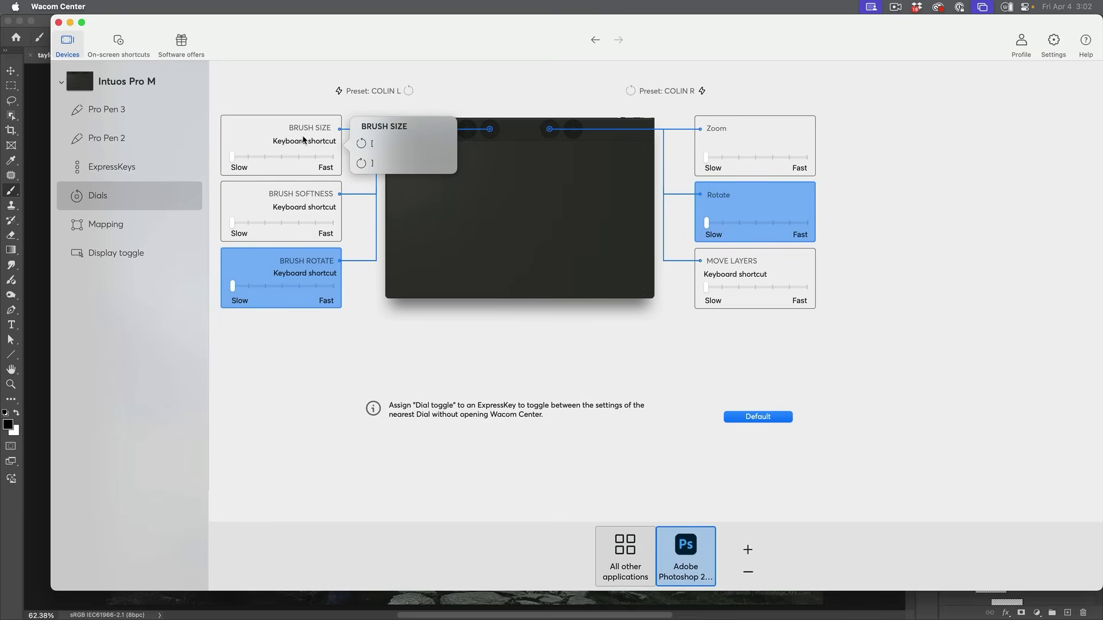
{"action": "mouse_move", "coordinate": [291, 151]}
{"action": "mouse_move", "coordinate": [285, 273]}
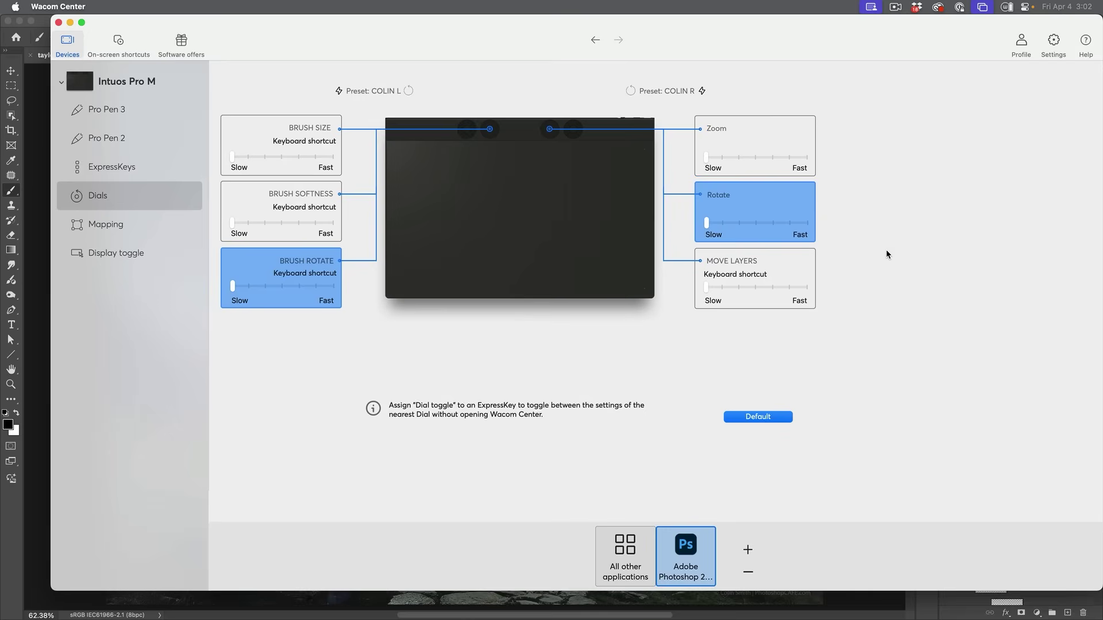
{"action": "mouse_move", "coordinate": [289, 275]}
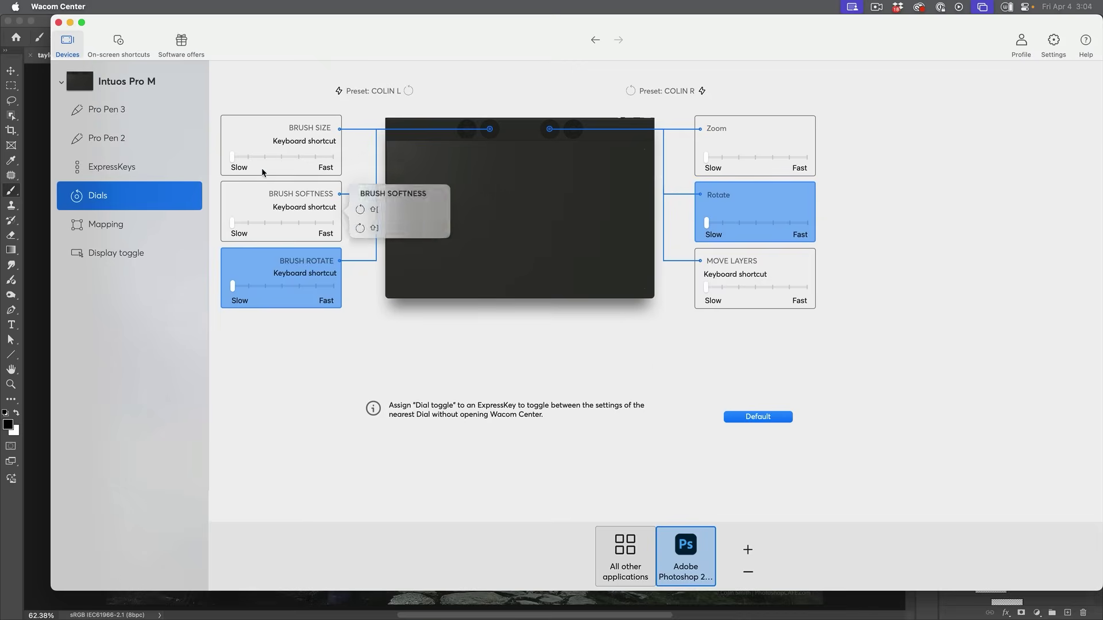
- Assign the Pro Pen 3's uppermost side button in Photoshop to the keyboard shortcut x and name it "swap"
{"action": "left_click", "coordinate": [120, 108]}
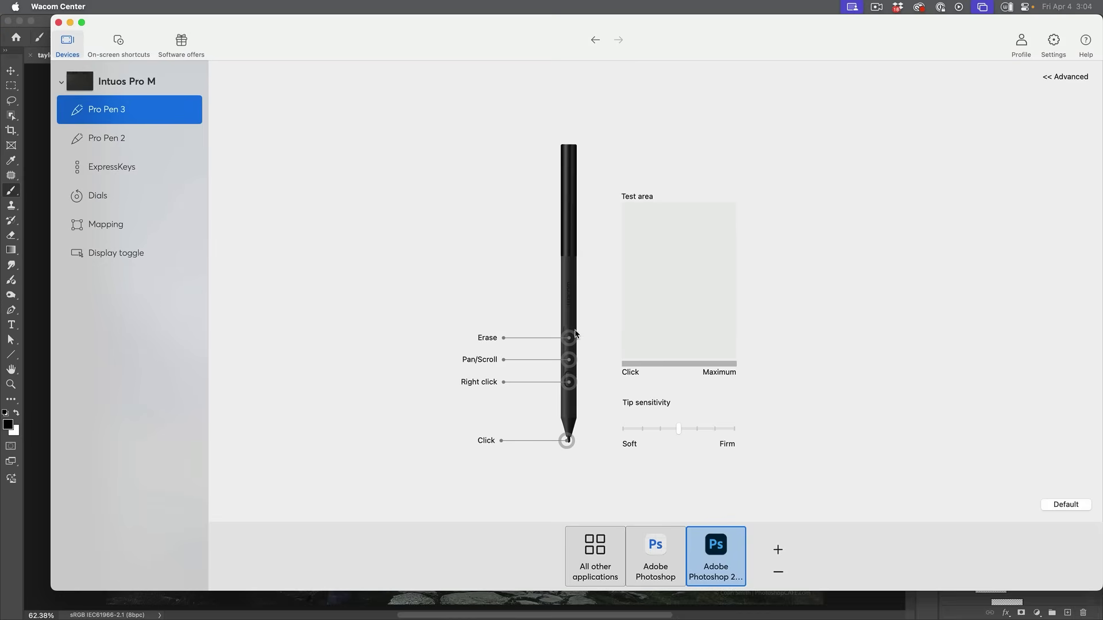
{"action": "left_click", "coordinate": [488, 340]}
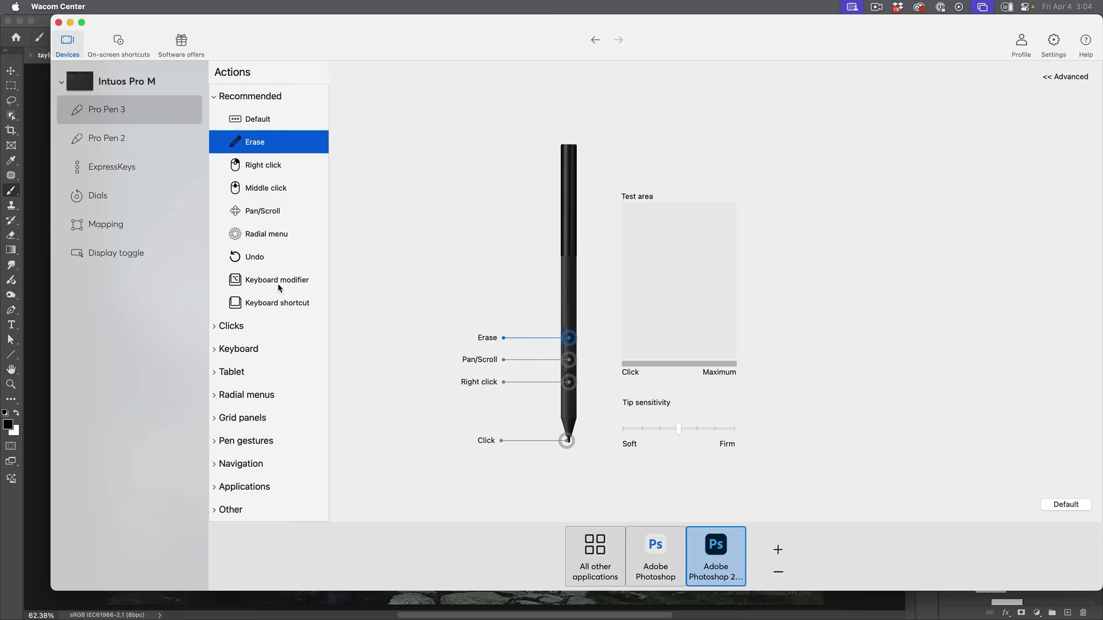
{"action": "left_click", "coordinate": [282, 304]}
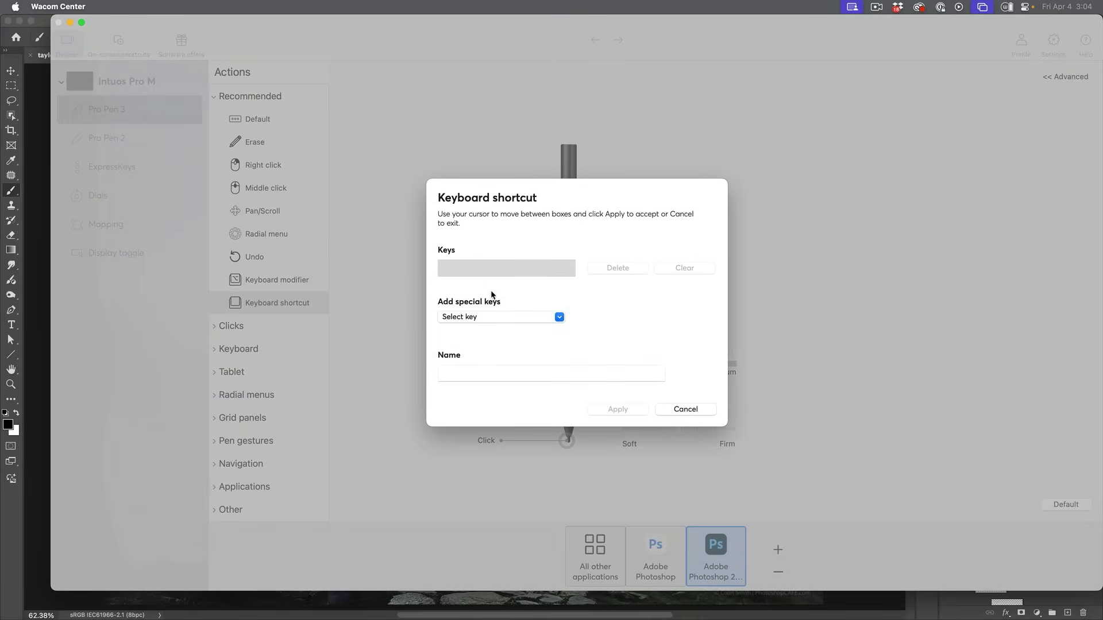
{"action": "left_click", "coordinate": [474, 268]}
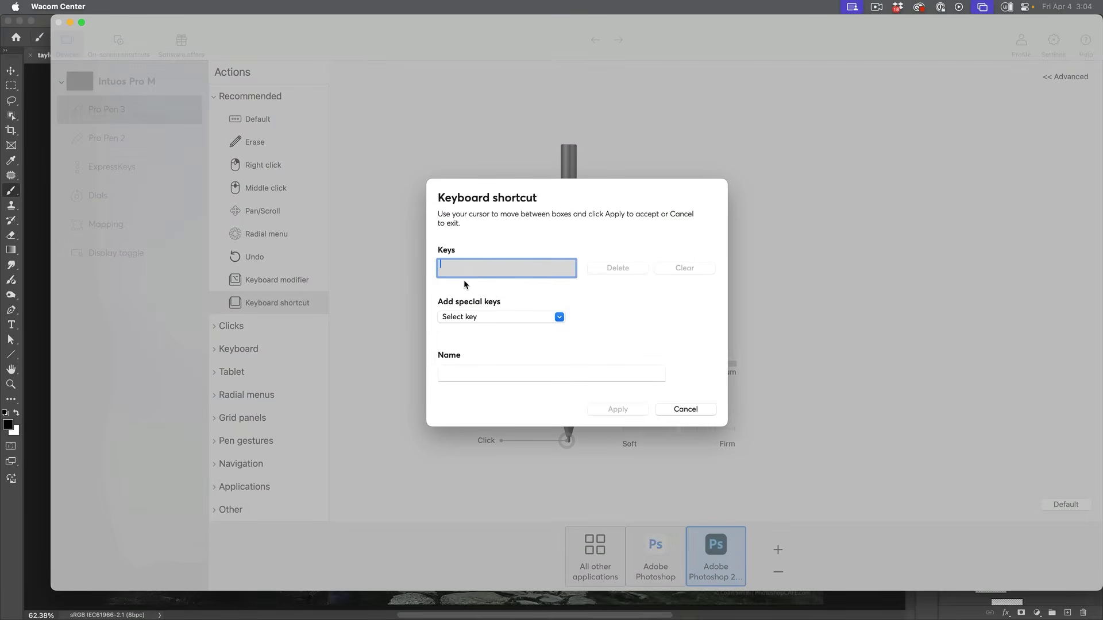
{"action": "key", "text": "x"}
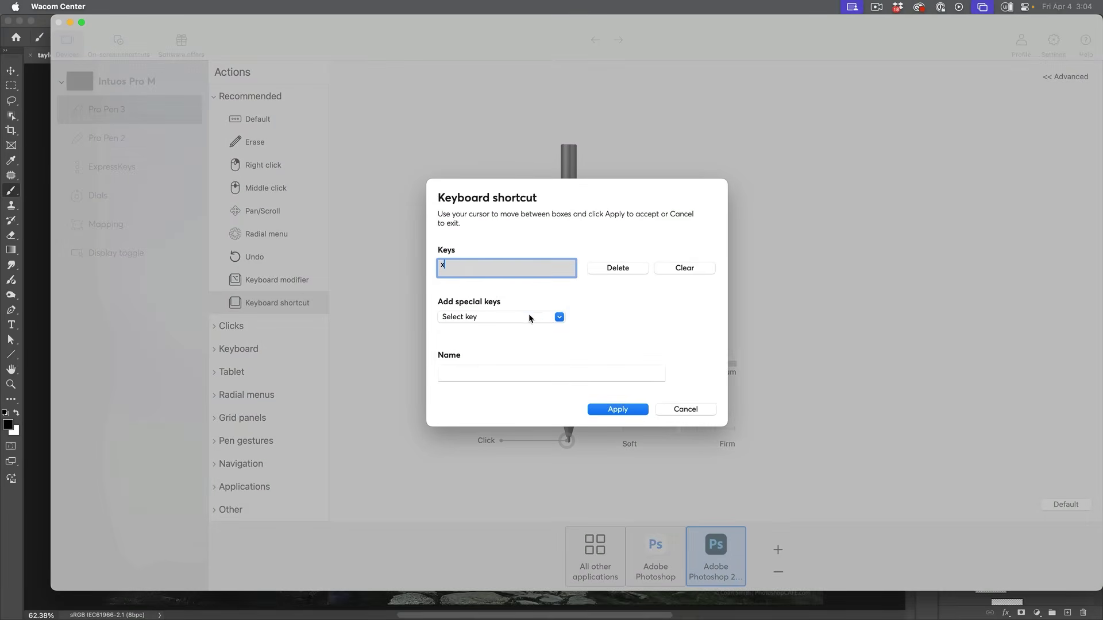
{"action": "left_click", "coordinate": [480, 373]}
{"action": "type", "text": "swap"}
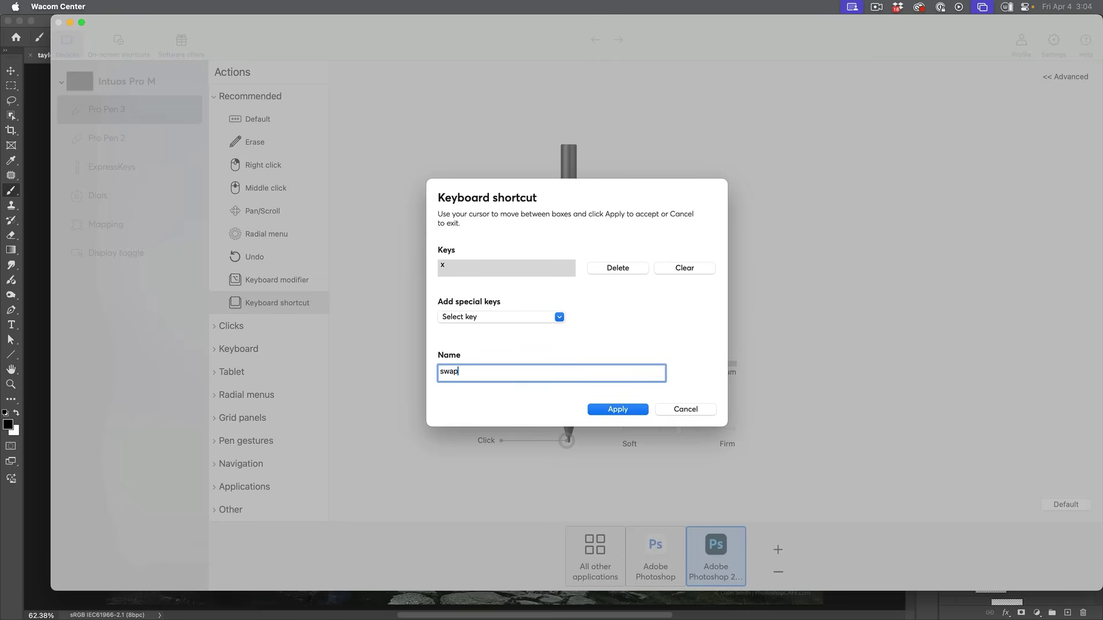
{"action": "left_click", "coordinate": [623, 409]}
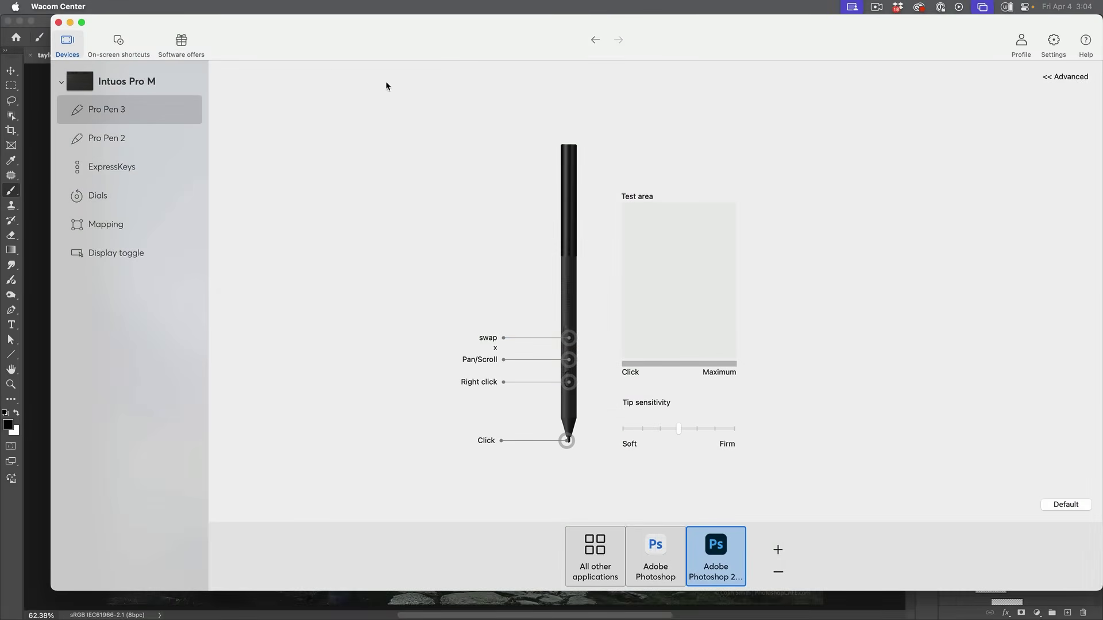
- Minimize Wacom Center to return to Photoshop and swap the foreground and background colors back and forth
{"action": "left_click", "coordinate": [70, 22]}
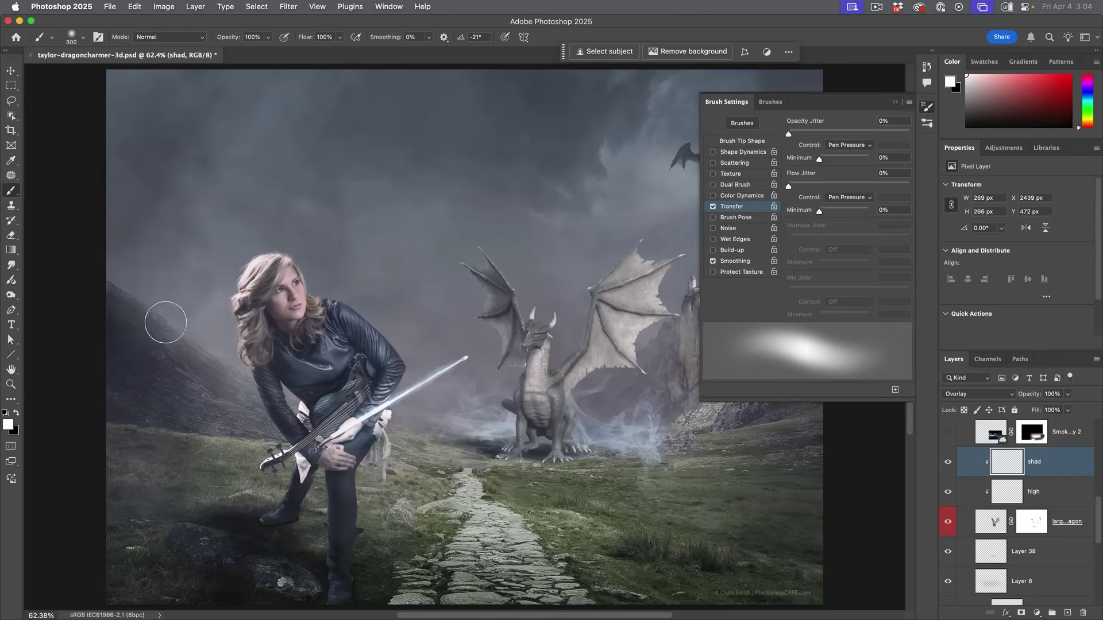
{"action": "key", "text": "x"}
{"action": "key", "text": "x"}
{"action": "key", "text": "x"}
{"action": "key", "text": "x"}
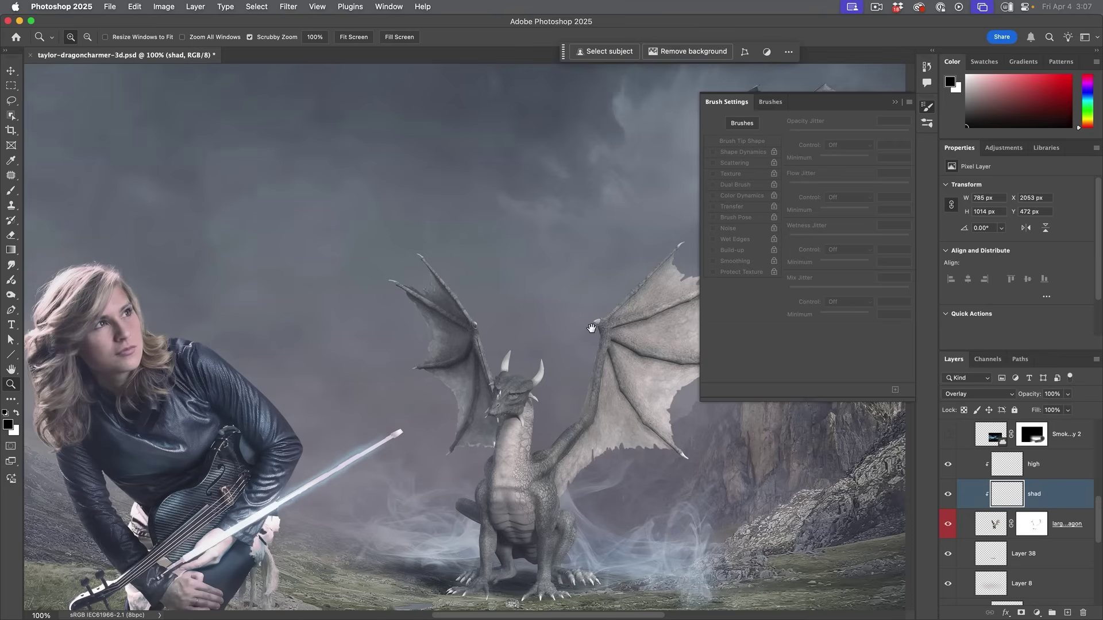
- Paint black shading along the base of the dragon's larger wing on the shad layer at 10% flow, and reduce the brush size to 25
{"action": "mouse_move", "coordinate": [575, 276]}
{"action": "left_mouse_down"}
{"action": "mouse_move", "coordinate": [492, 270]}
{"action": "mouse_move", "coordinate": [411, 209]}
{"action": "mouse_move", "coordinate": [457, 243]}
{"action": "mouse_move", "coordinate": [337, 249]}
{"action": "mouse_move", "coordinate": [457, 229]}
{"action": "mouse_move", "coordinate": [429, 188]}
{"action": "mouse_move", "coordinate": [451, 198]}
{"action": "left_mouse_up"}
{"action": "key", "text": "b"}
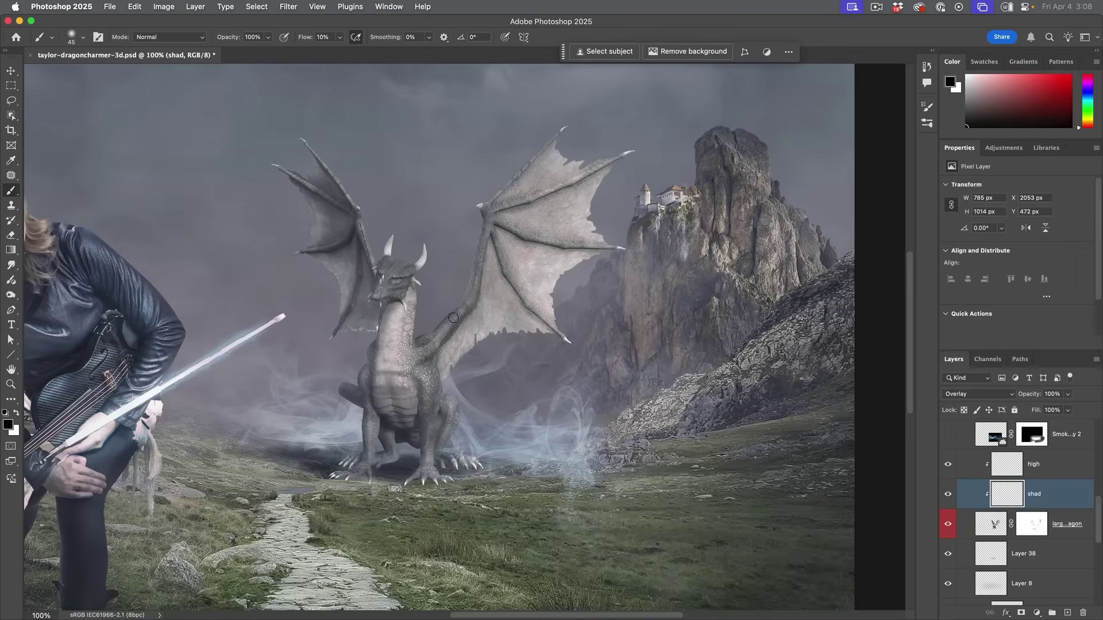
{"action": "left_click_drag", "start_coordinate": [423, 341], "coordinate": [430, 333]}
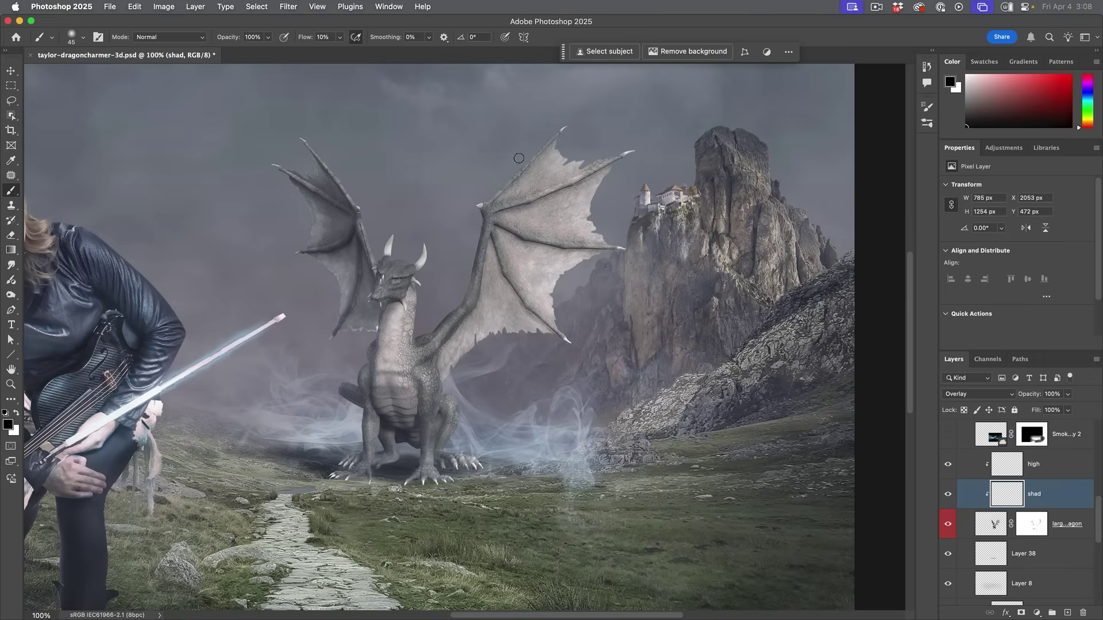
{"action": "key", "text": "bracketleft"}
{"action": "key", "text": "bracketleft"}
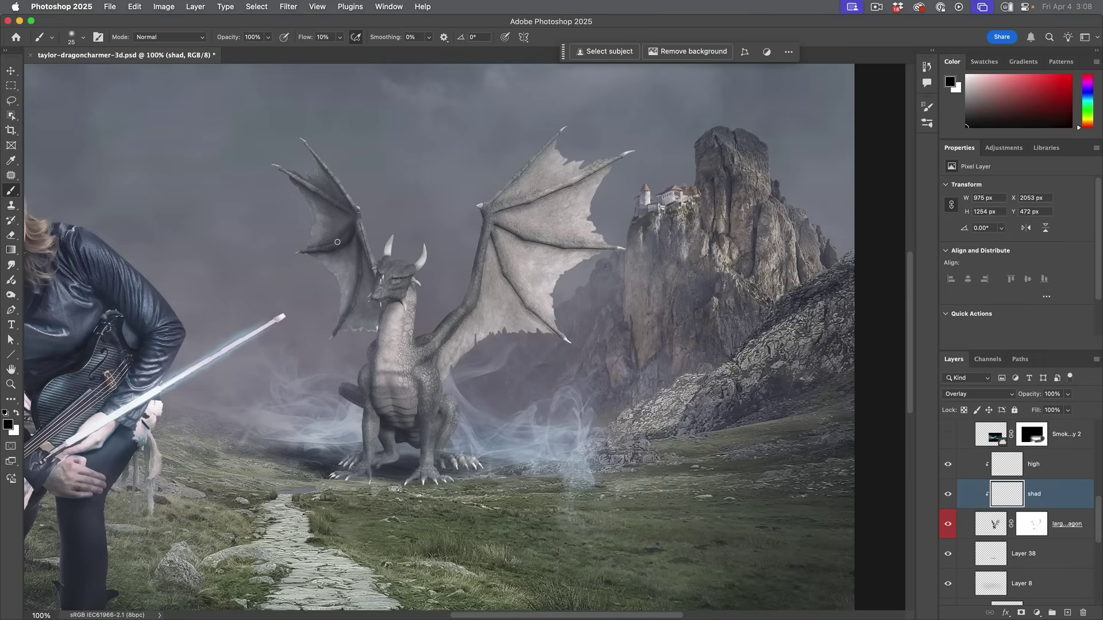